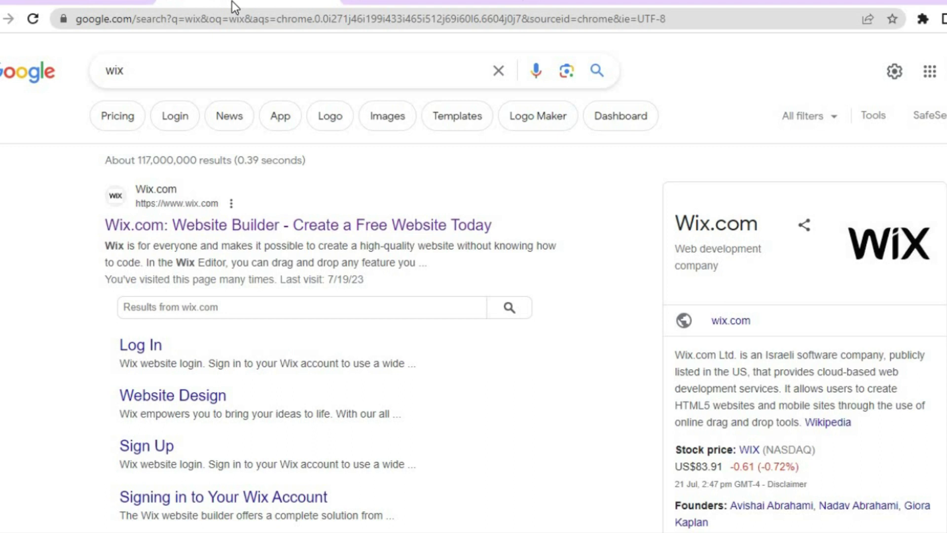
Switch to the Wix site setup, search for "sports" and submit Sports Team as the kind of website.
{"action": "left_click", "coordinate": [43, 2]}
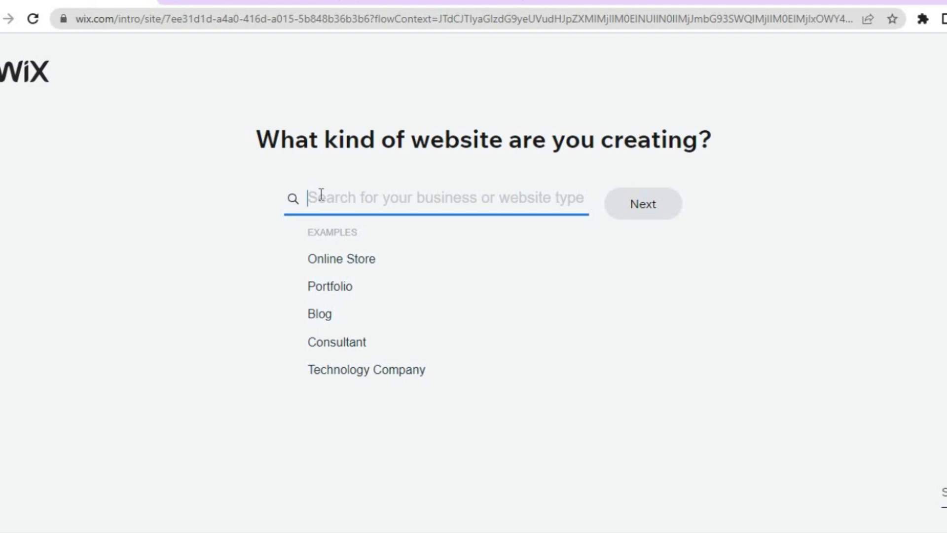
{"action": "type", "text": "wport"}
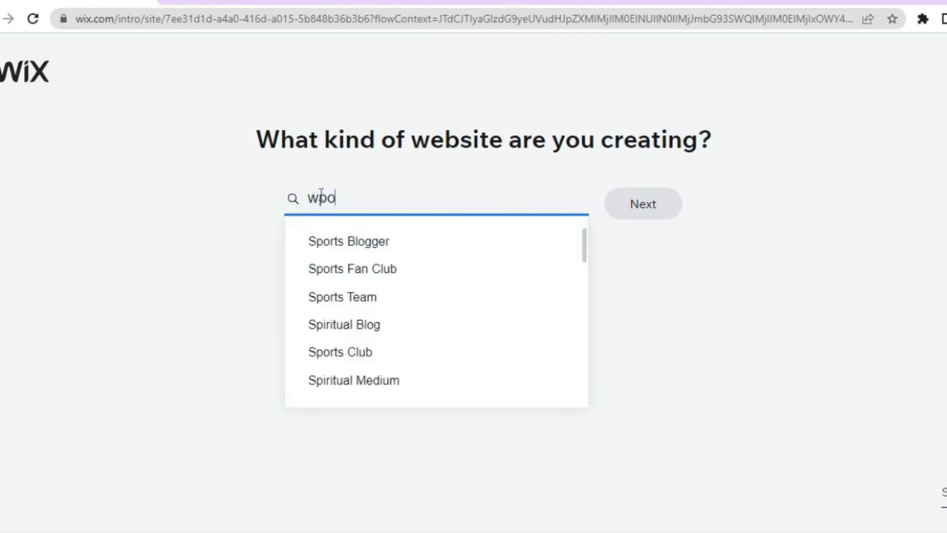
{"action": "key", "text": "BackSpace"}
{"action": "key", "text": "BackSpace"}
{"action": "key", "text": "BackSpace"}
{"action": "key", "text": "BackSpace"}
{"action": "key", "text": "BackSpace"}
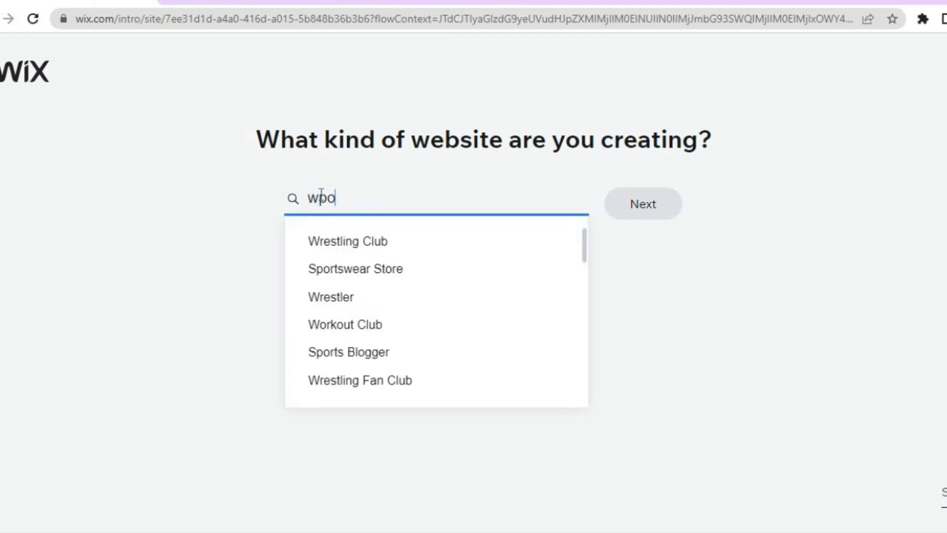
{"action": "type", "text": "sp"}
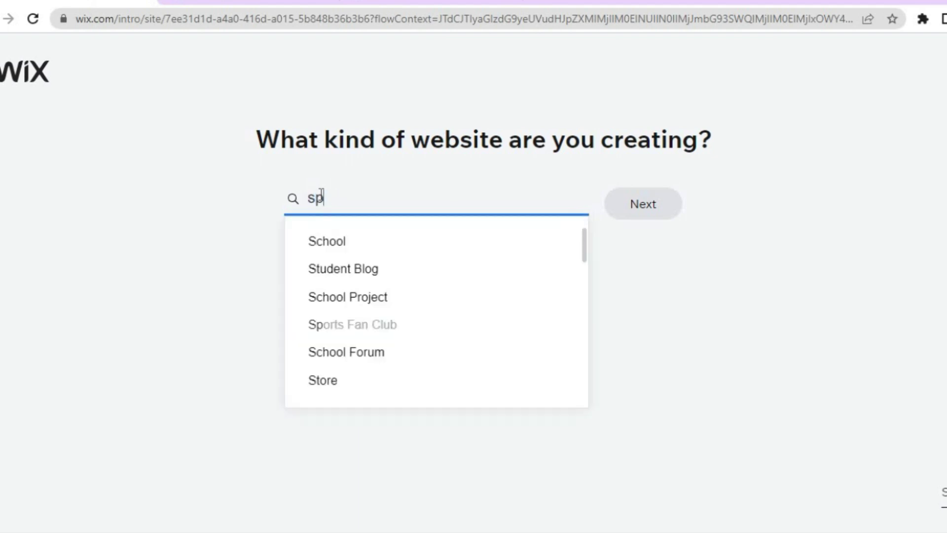
{"action": "type", "text": "orts"}
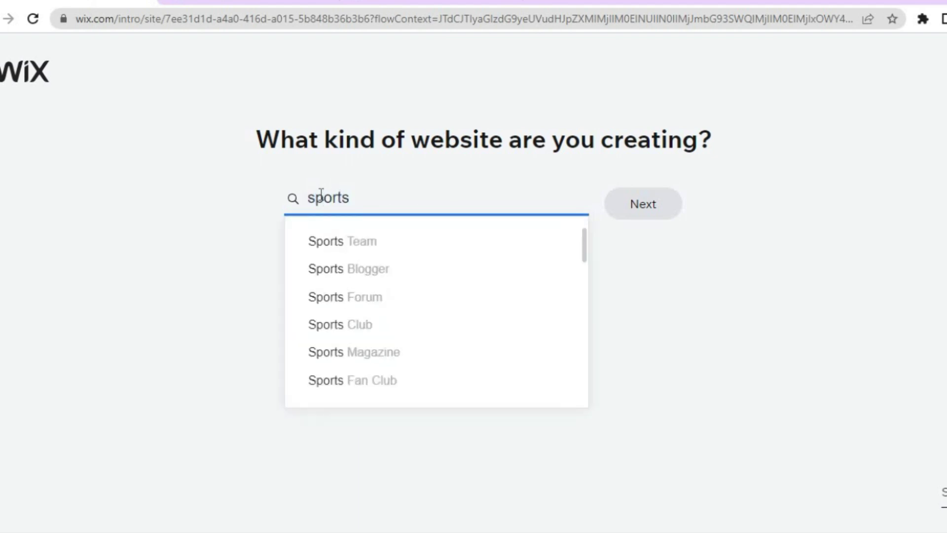
{"action": "left_click", "coordinate": [334, 244]}
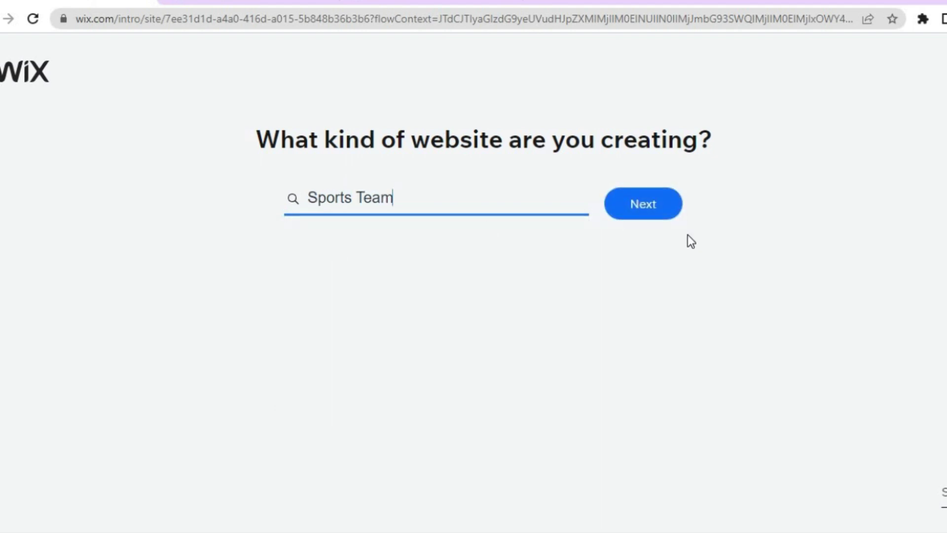
{"action": "left_click", "coordinate": [641, 205]}
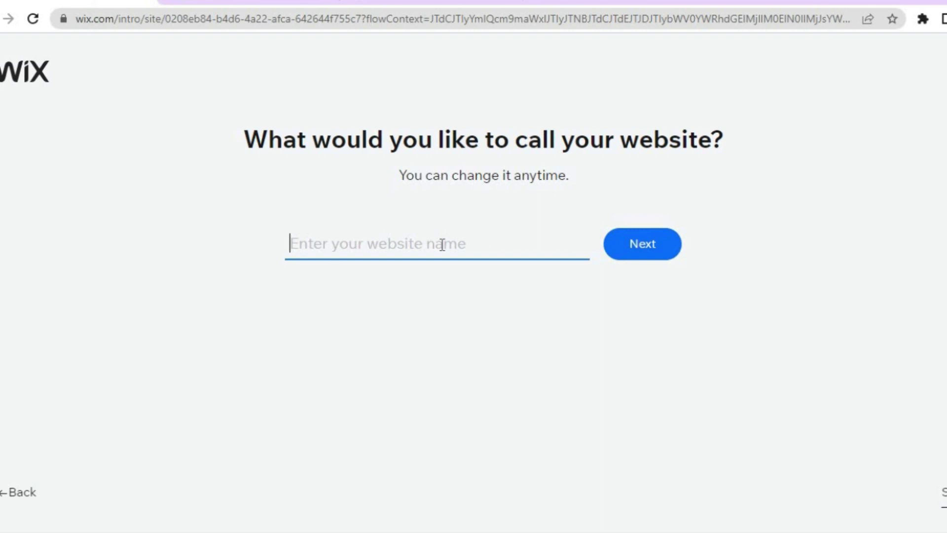
Name the website "arsenal fan" and continue the setup.
{"action": "type", "text": "arse"}
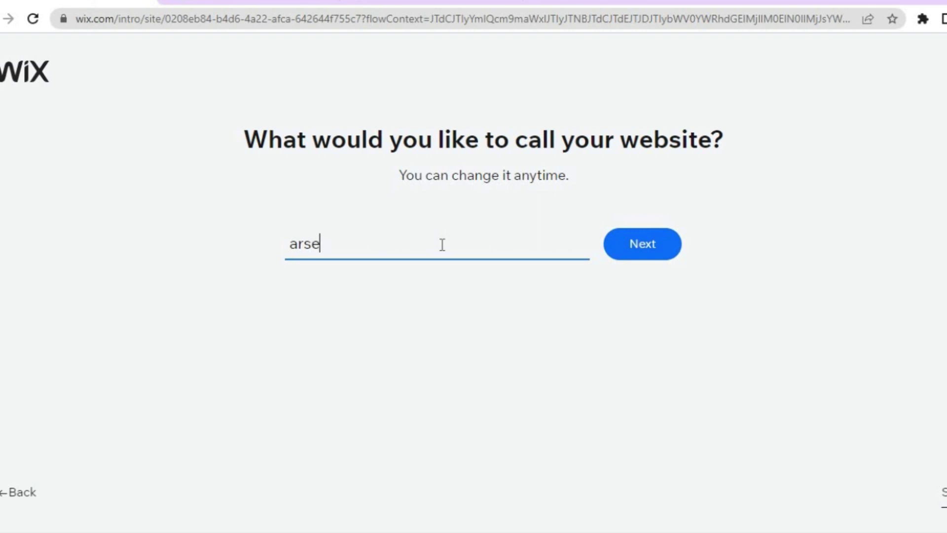
{"action": "key", "text": "BackSpace"}
{"action": "type", "text": "enal fan"}
{"action": "left_click", "coordinate": [650, 248]}
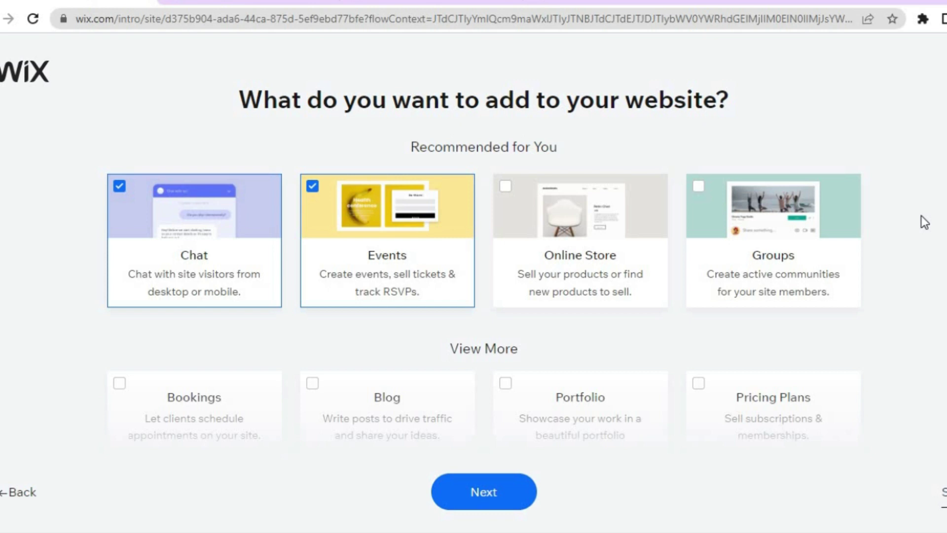
Add Online Store to the features already chosen for the website and continue past the remaining feature choices.
{"action": "left_click", "coordinate": [589, 215]}
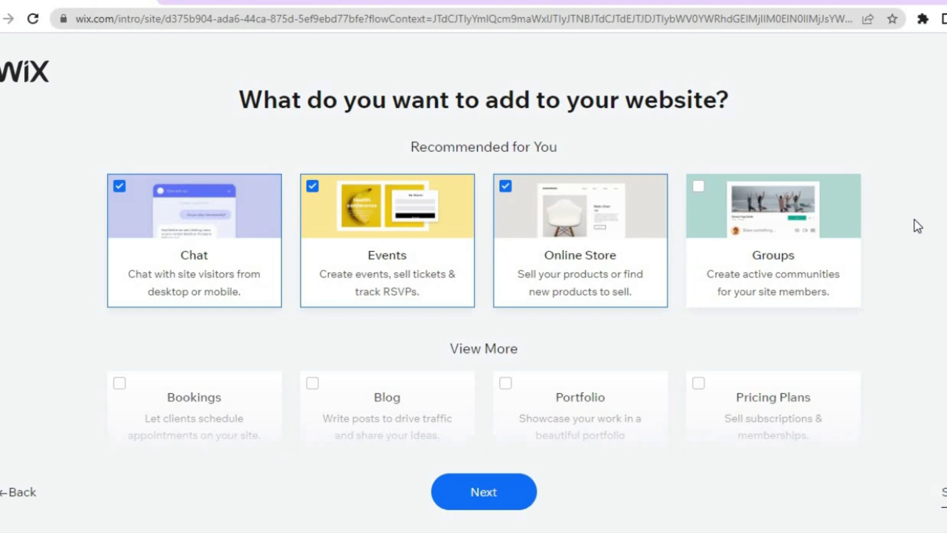
{"action": "scroll", "coordinate": [913, 220], "scroll_direction": "down", "scroll_amount": 7}
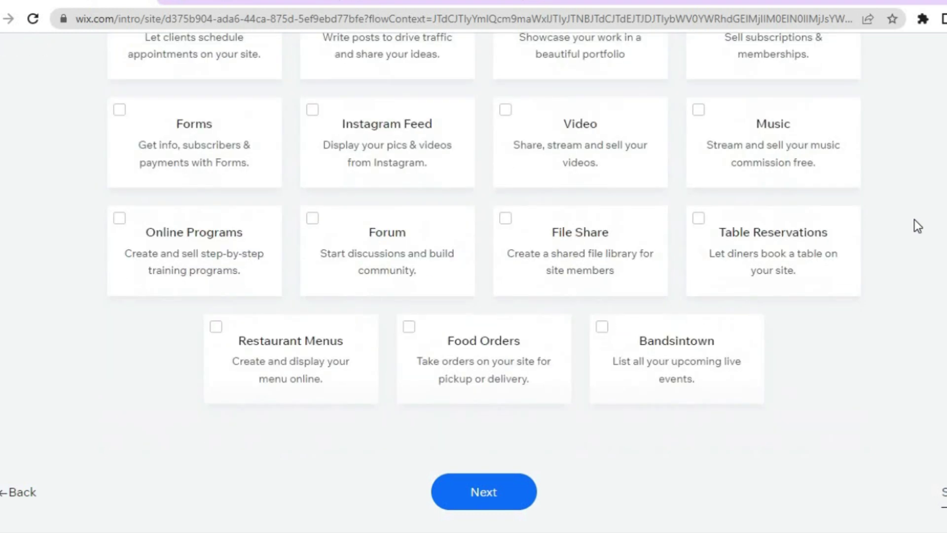
{"action": "scroll", "coordinate": [913, 220], "scroll_direction": "up", "scroll_amount": 2}
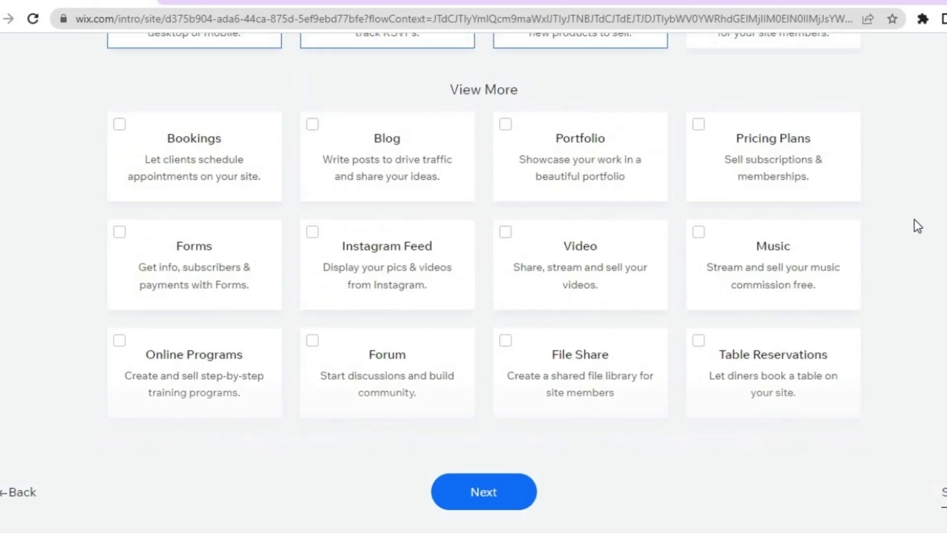
{"action": "scroll", "coordinate": [913, 220], "scroll_direction": "down", "scroll_amount": 1}
{"action": "scroll", "coordinate": [914, 220], "scroll_direction": "down", "scroll_amount": 1}
{"action": "scroll", "coordinate": [913, 220], "scroll_direction": "down", "scroll_amount": 1}
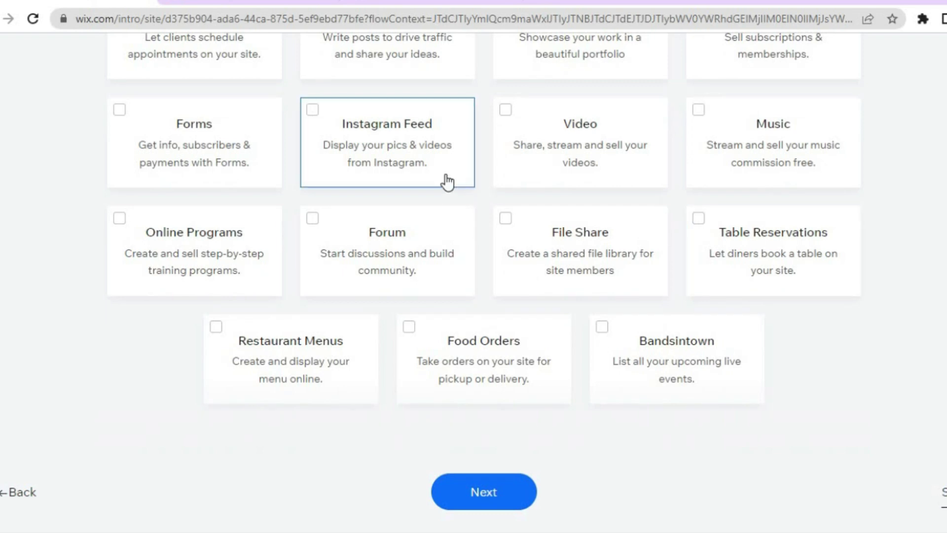
{"action": "left_click", "coordinate": [493, 492]}
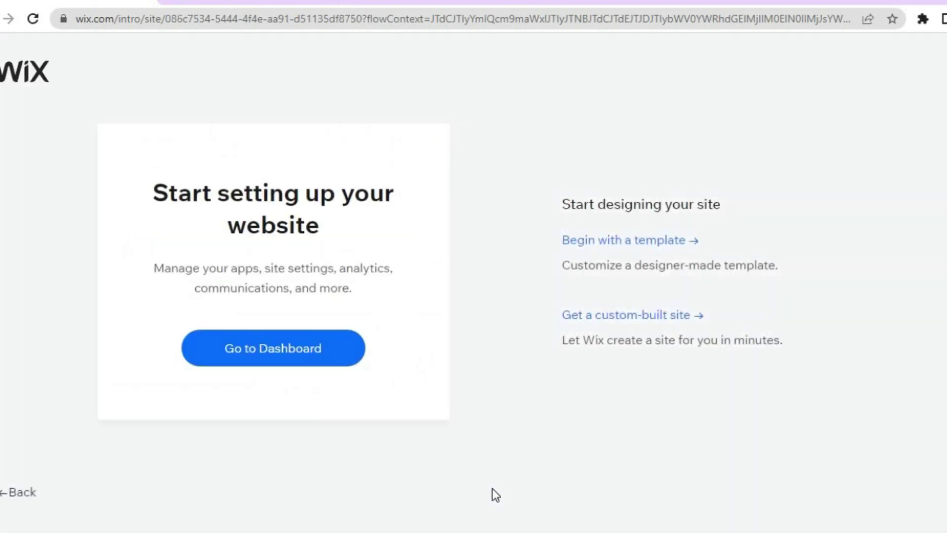
Begin the design with a template, browse the Sports Team results and start editing the Crows Nest Sports Fan Club template.
{"action": "left_click", "coordinate": [590, 242]}
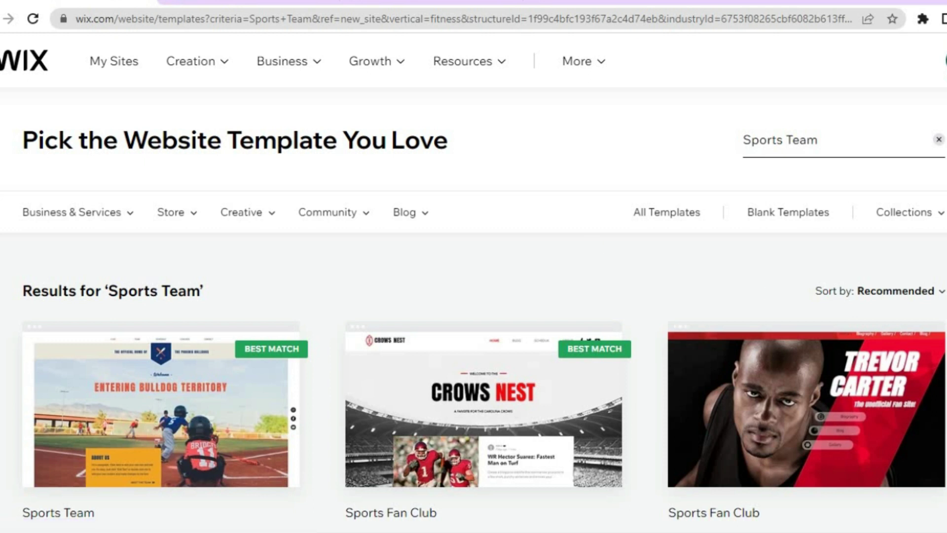
{"action": "scroll", "coordinate": [473, 296], "scroll_direction": "down", "scroll_amount": 10}
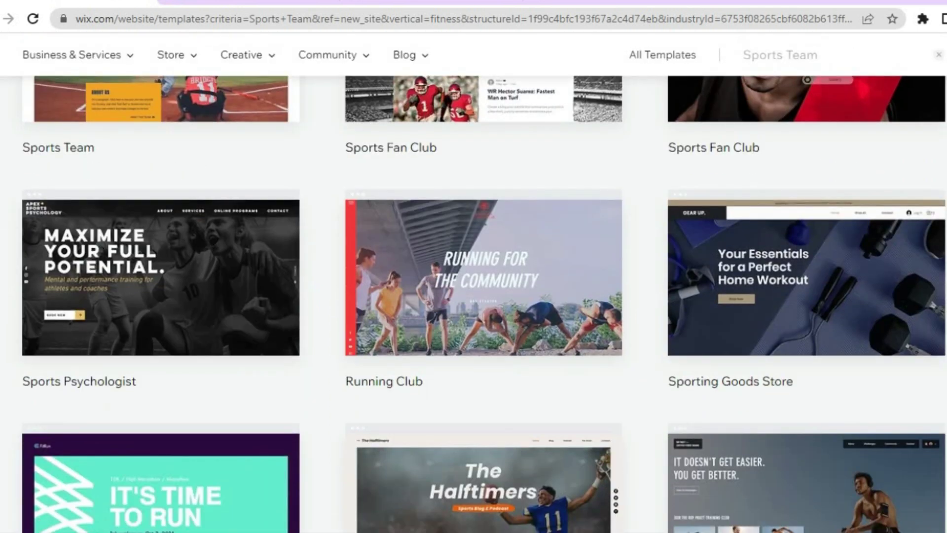
{"action": "scroll", "coordinate": [474, 296], "scroll_direction": "down", "scroll_amount": 5}
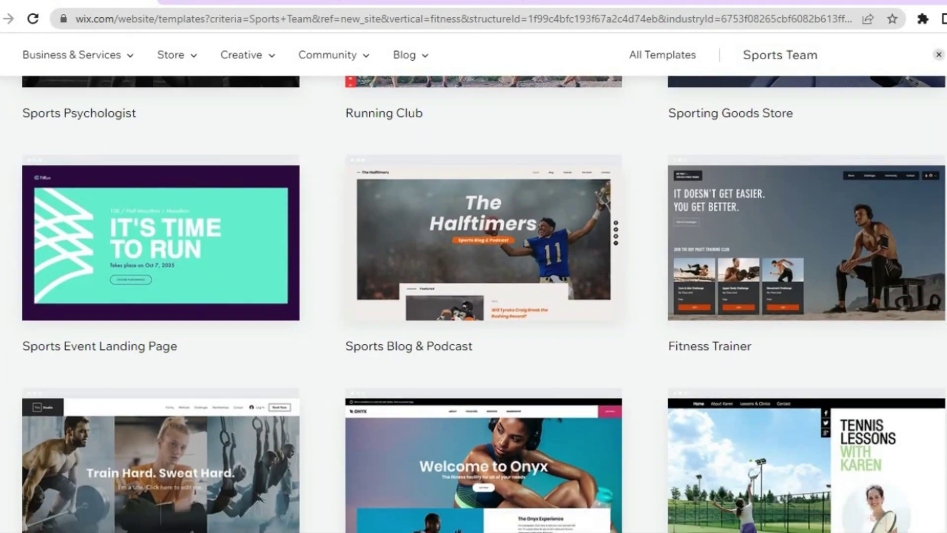
{"action": "scroll", "coordinate": [474, 296], "scroll_direction": "down", "scroll_amount": 4}
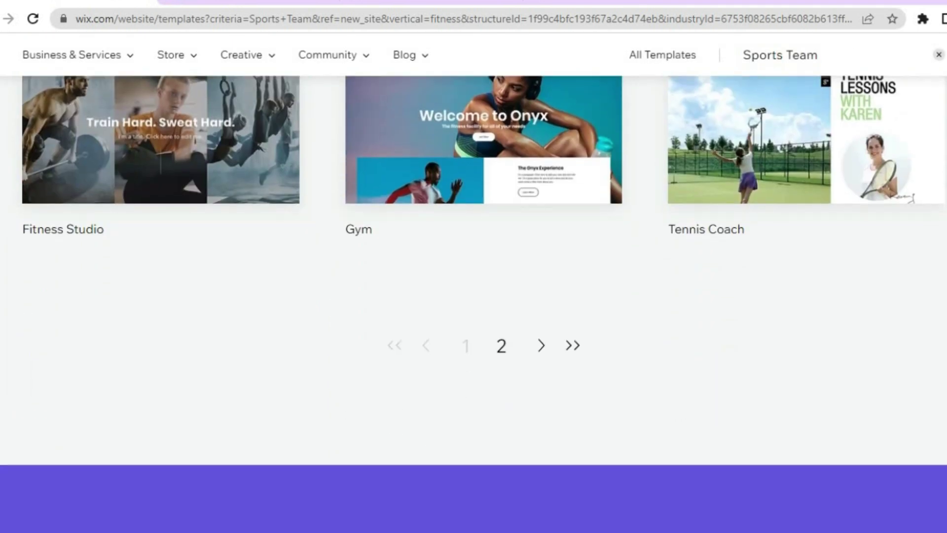
{"action": "scroll", "coordinate": [473, 296], "scroll_direction": "up", "scroll_amount": 15}
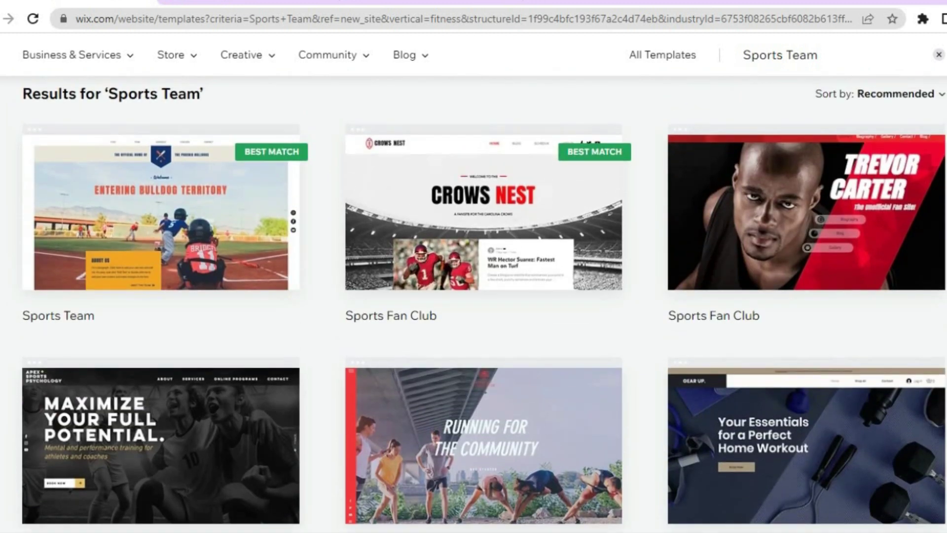
{"action": "mouse_move", "coordinate": [289, 245]}
{"action": "scroll", "coordinate": [473, 295], "scroll_direction": "down", "scroll_amount": 4}
{"action": "scroll", "coordinate": [474, 296], "scroll_direction": "up", "scroll_amount": 4}
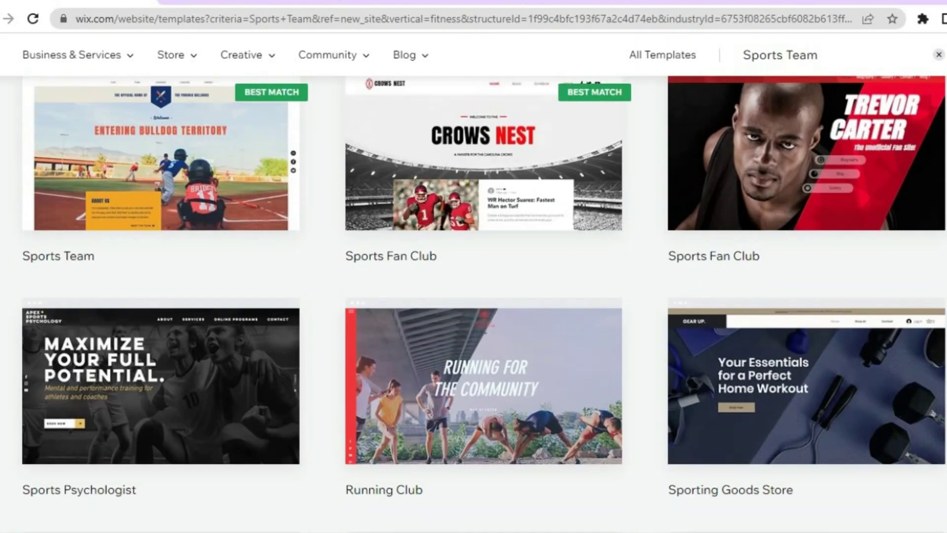
{"action": "mouse_move", "coordinate": [242, 249]}
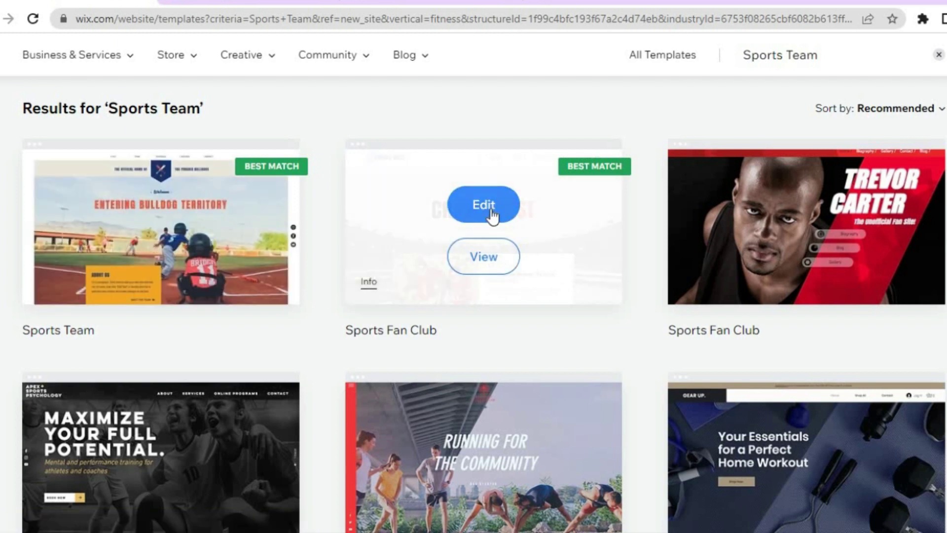
{"action": "left_click", "coordinate": [492, 214]}
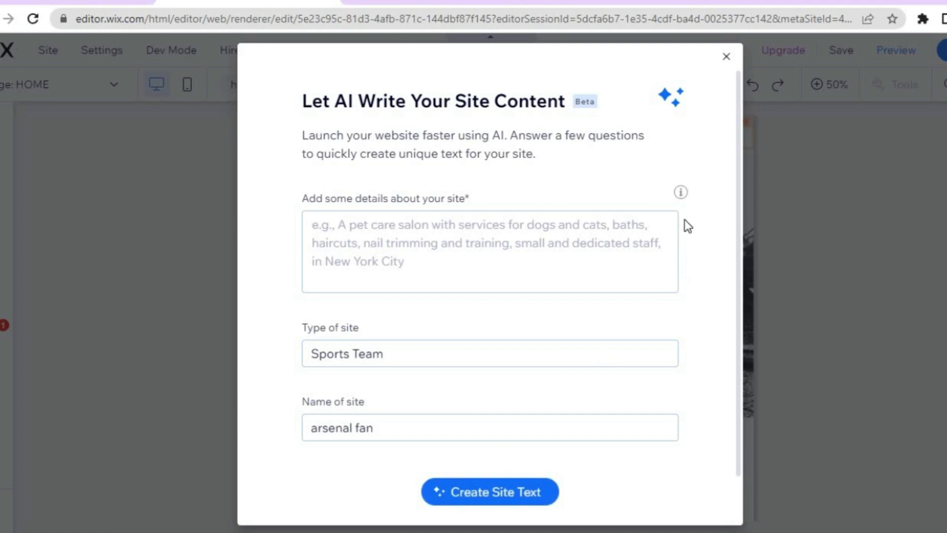
Dismiss the AI site content offer and look over the home page at 100% zoom.
{"action": "left_click", "coordinate": [726, 58]}
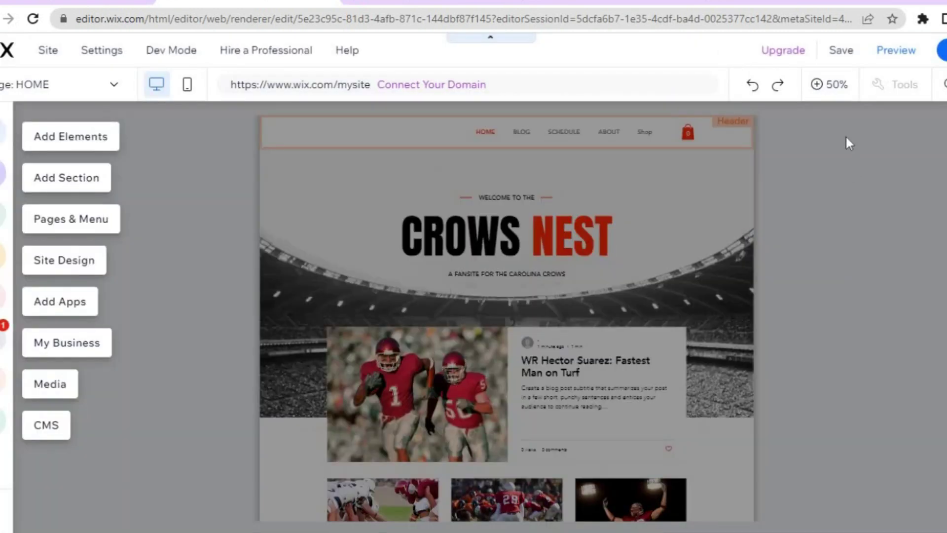
{"action": "left_click", "coordinate": [826, 89]}
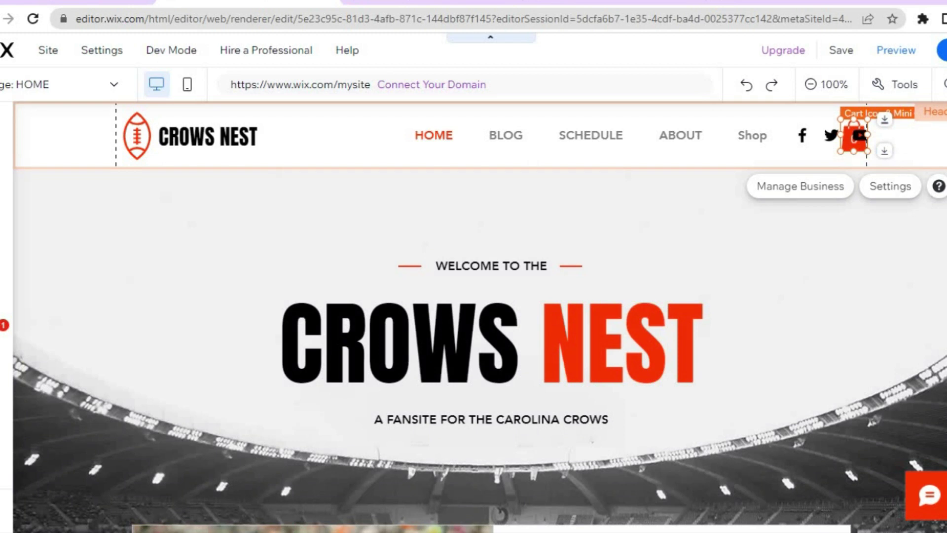
{"action": "scroll", "coordinate": [479, 316], "scroll_direction": "down", "scroll_amount": 10}
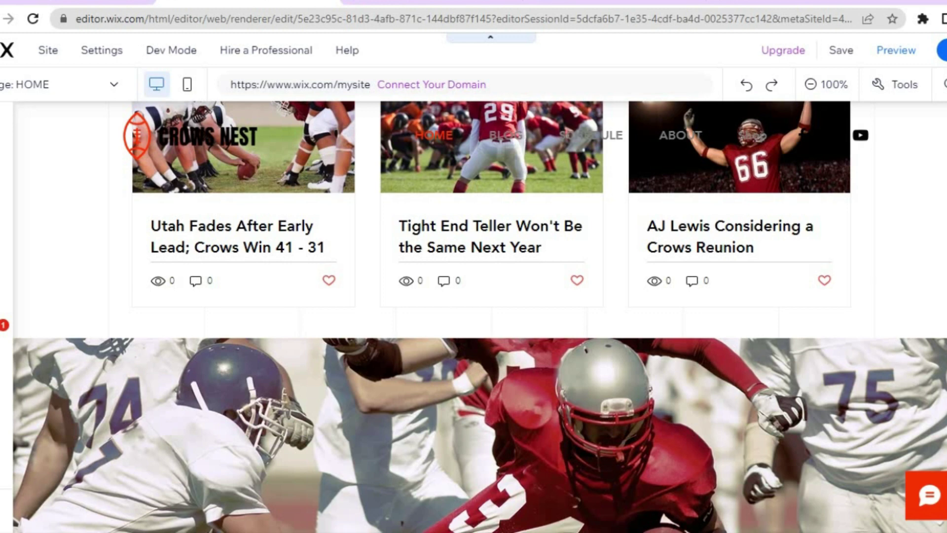
{"action": "scroll", "coordinate": [859, 119], "scroll_direction": "up", "scroll_amount": 10}
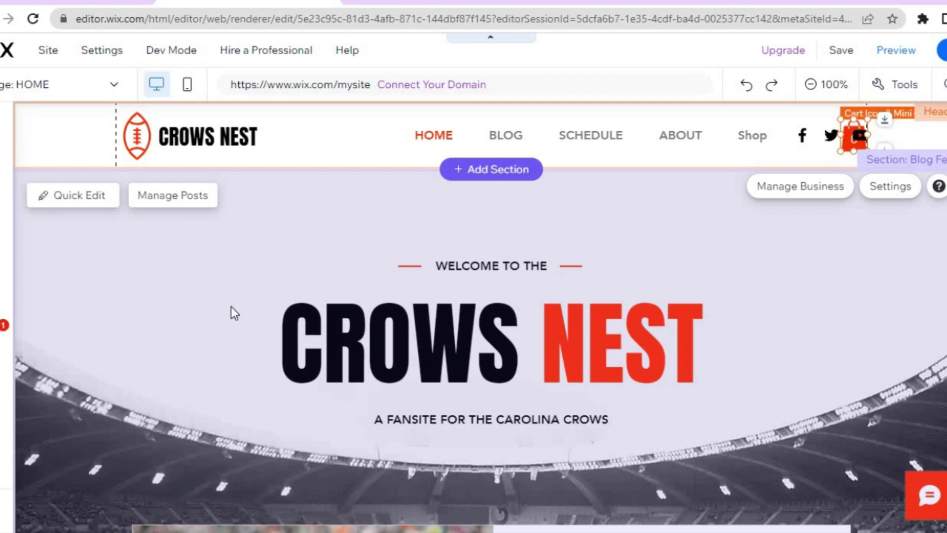
Open quick editing for the home page's Blog Feed section, review its backgrounds and text fields, and close it.
{"action": "left_click", "coordinate": [74, 197]}
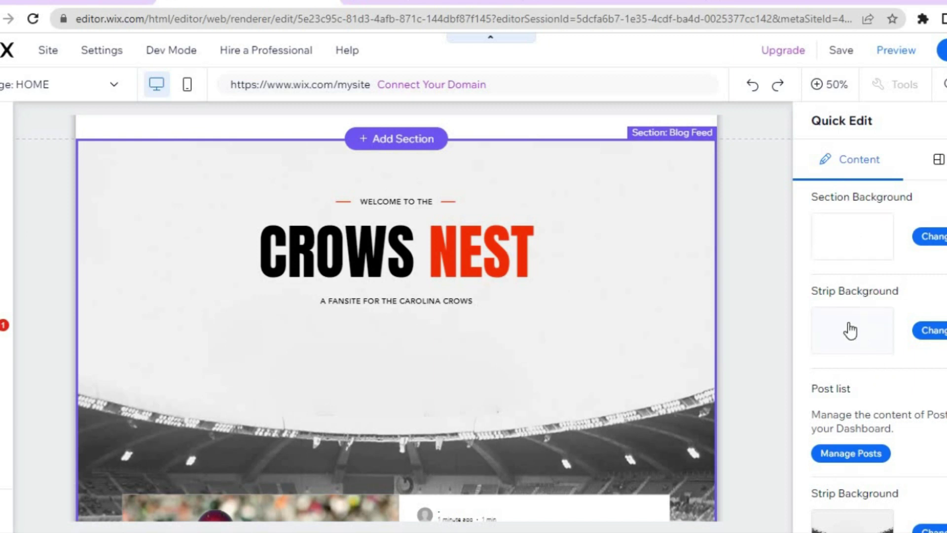
{"action": "left_click", "coordinate": [935, 331]}
{"action": "scroll", "coordinate": [868, 345], "scroll_direction": "down", "scroll_amount": 4}
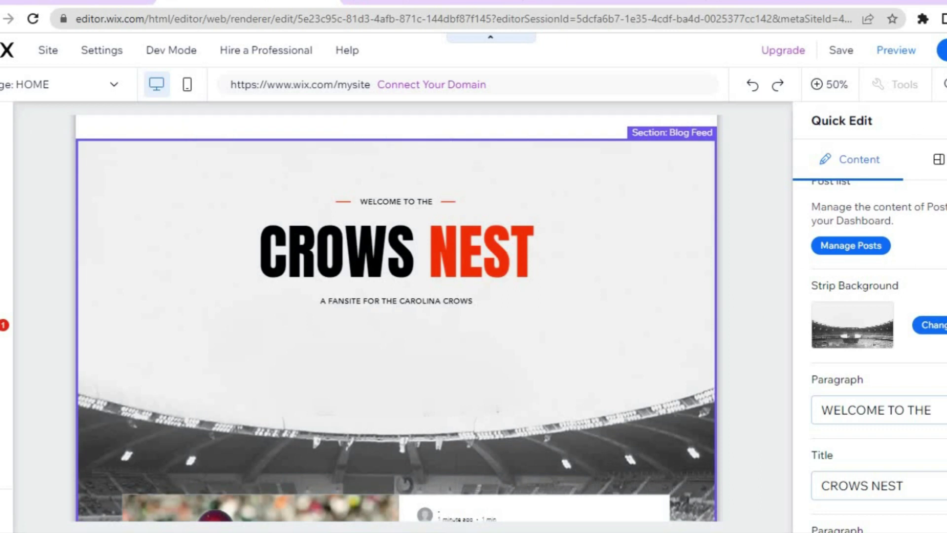
{"action": "left_click", "coordinate": [773, 165]}
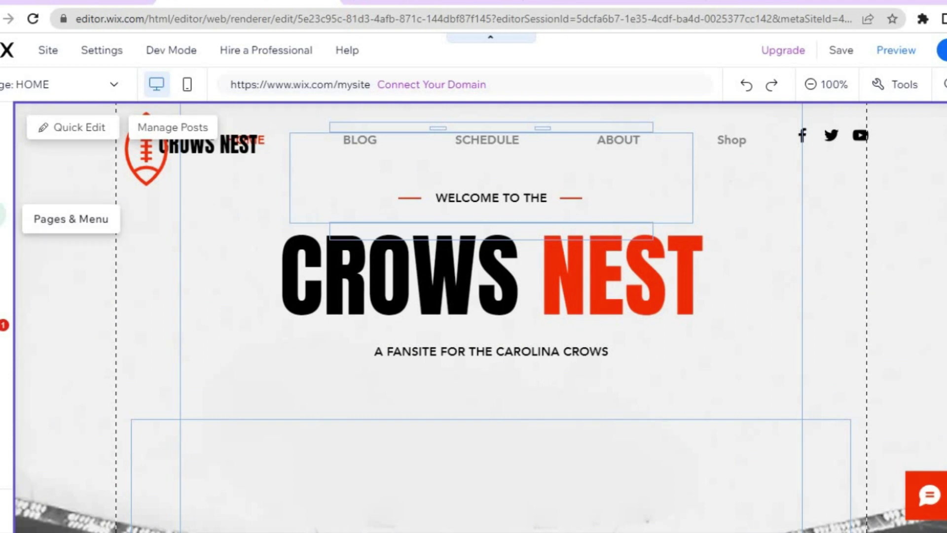
Open the site's page list, view the page designs available to add, and leave without adding one.
{"action": "left_click", "coordinate": [3, 215]}
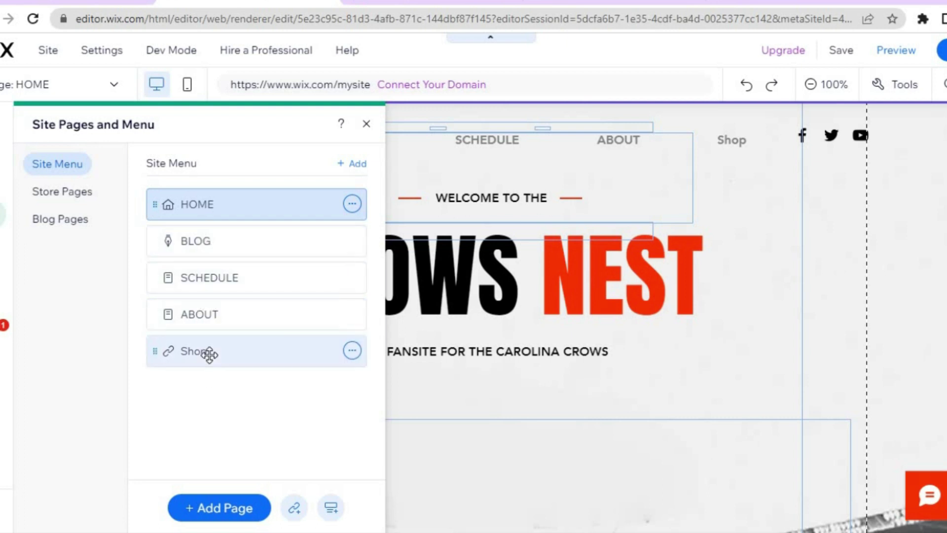
{"action": "left_click", "coordinate": [355, 166]}
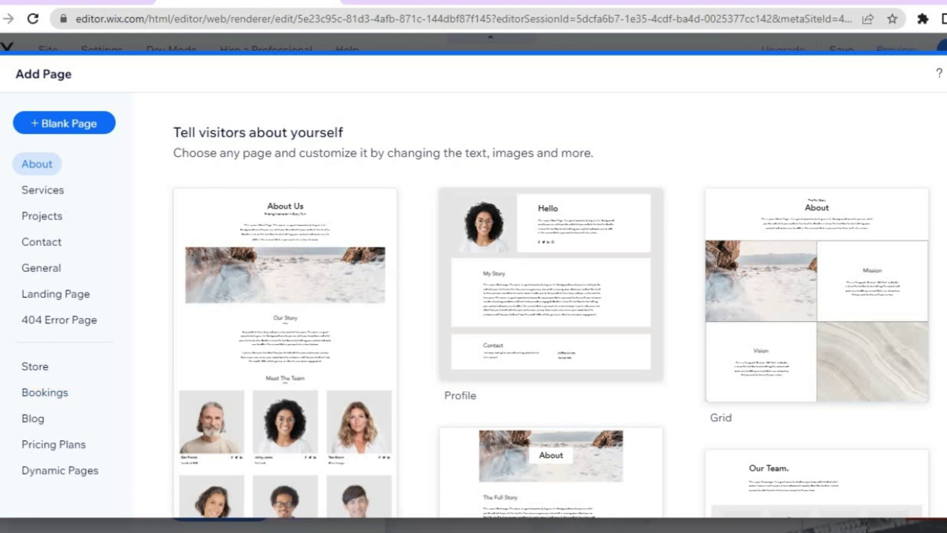
{"action": "key", "text": "Escape"}
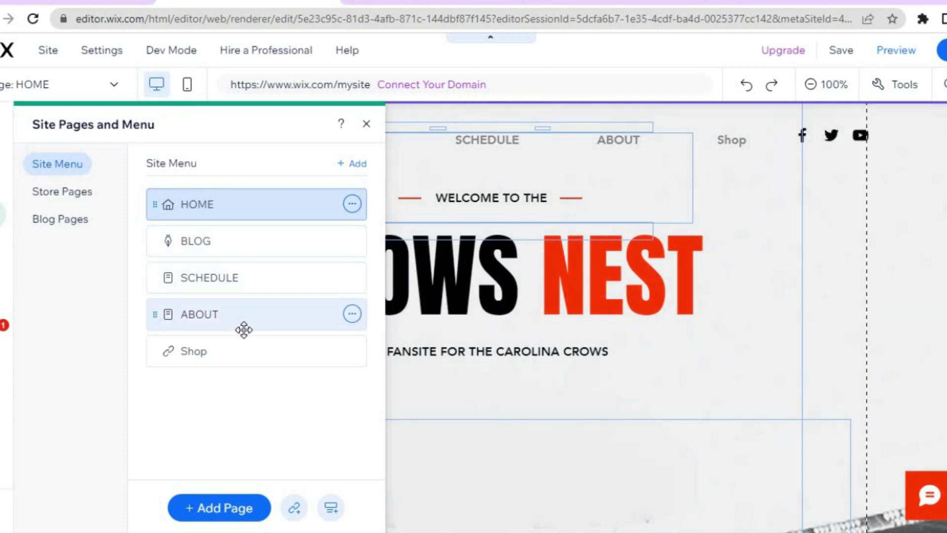
Open the Shop page from the site menu, close the page list and look over the product category layout.
{"action": "left_click", "coordinate": [222, 346]}
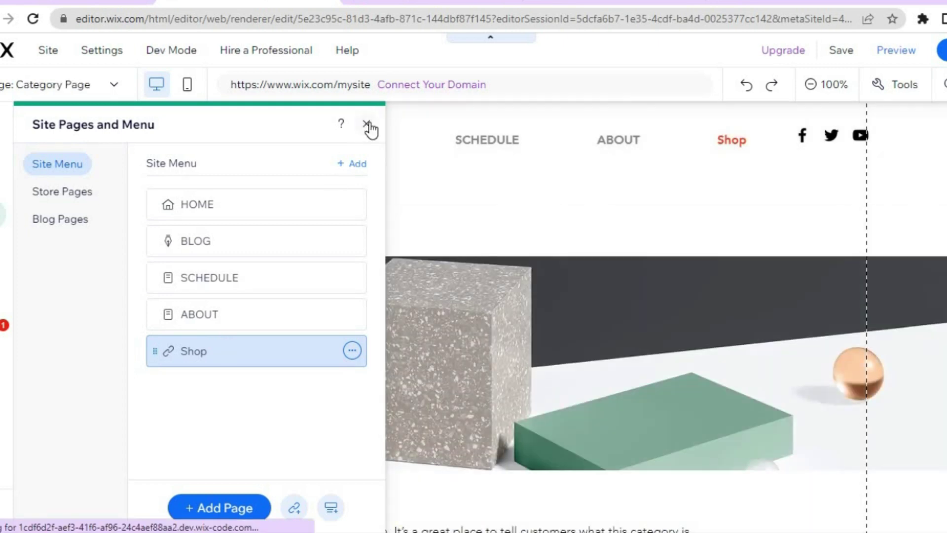
{"action": "left_click", "coordinate": [368, 126]}
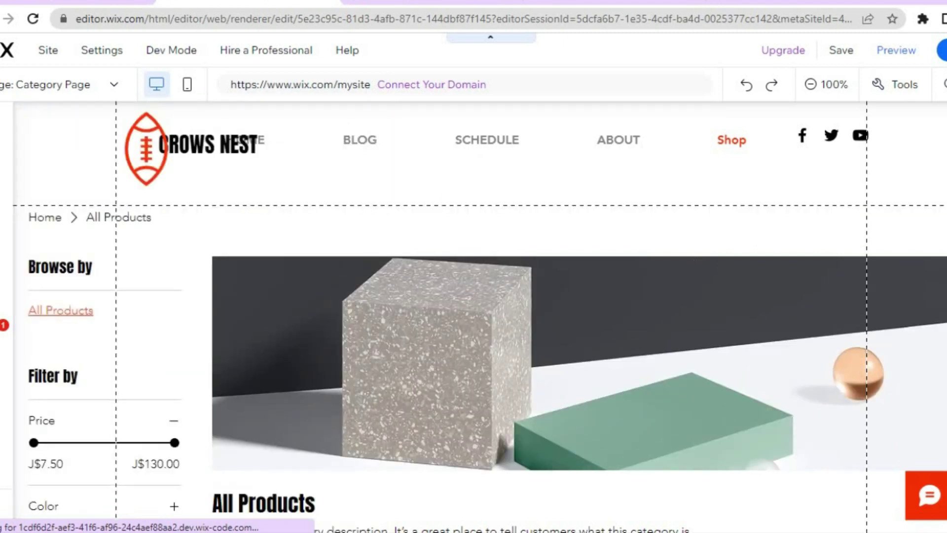
{"action": "scroll", "coordinate": [480, 316], "scroll_direction": "down", "scroll_amount": 2}
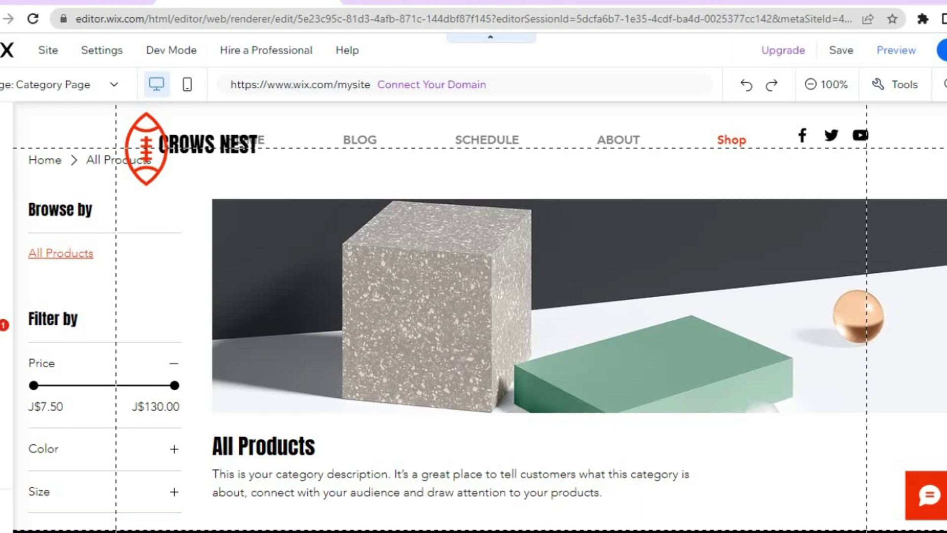
{"action": "scroll", "coordinate": [481, 316], "scroll_direction": "down", "scroll_amount": 4}
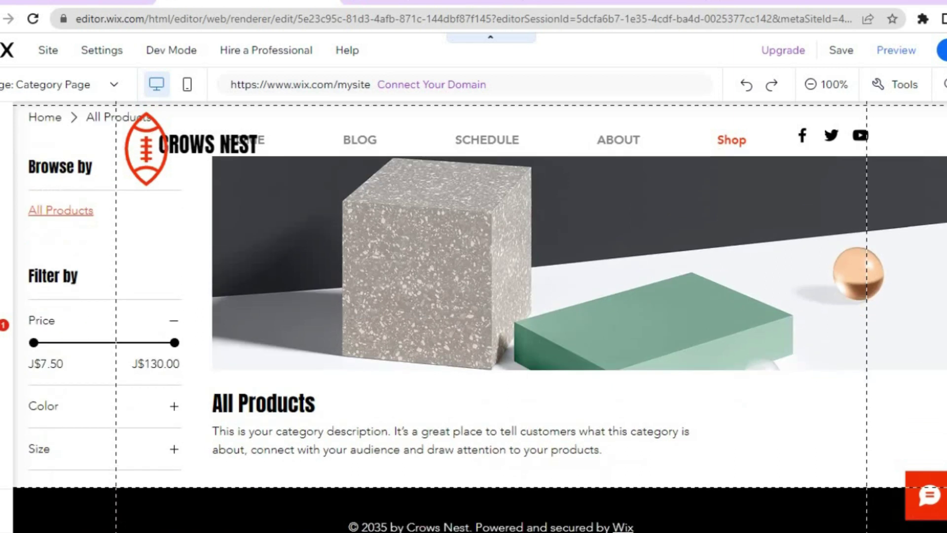
{"action": "scroll", "coordinate": [481, 316], "scroll_direction": "up", "scroll_amount": 3}
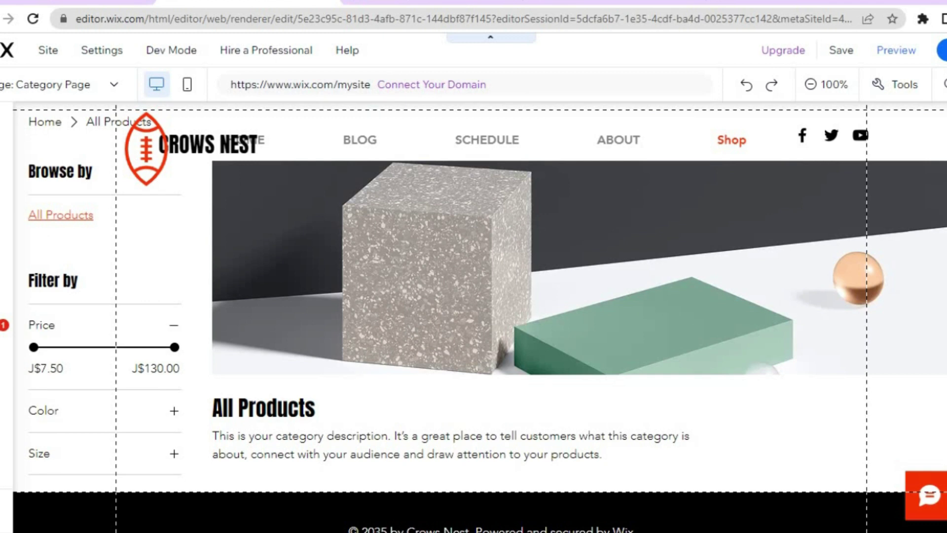
{"action": "left_click", "coordinate": [326, 296]}
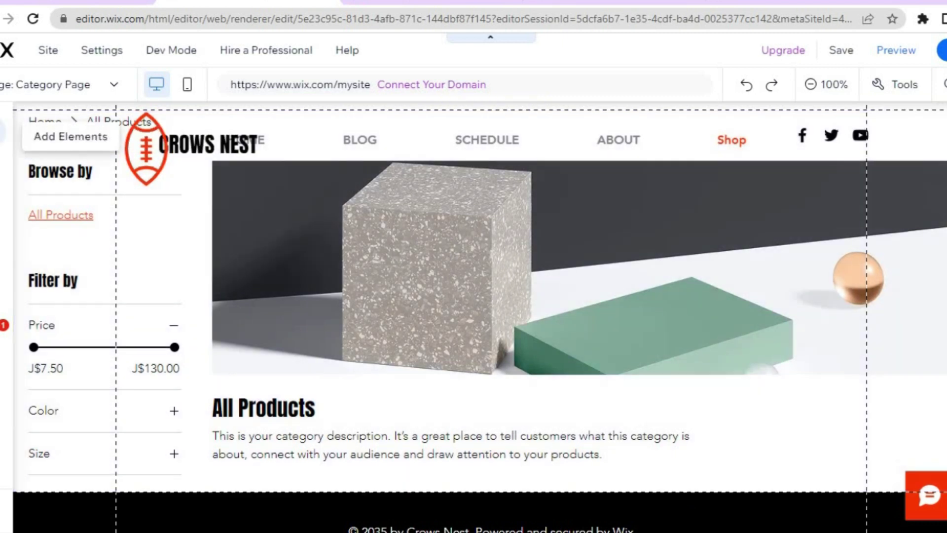
Browse the elements available to add to the page, covering the Image, Decorative and Video & Music categories including Wix Video and VideoBox.
{"action": "left_click", "coordinate": [5, 131]}
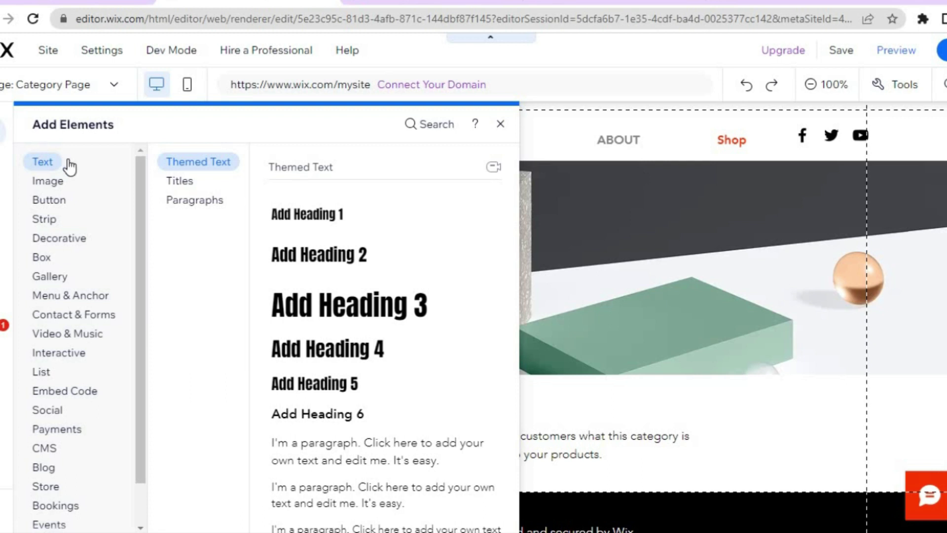
{"action": "left_click", "coordinate": [63, 183]}
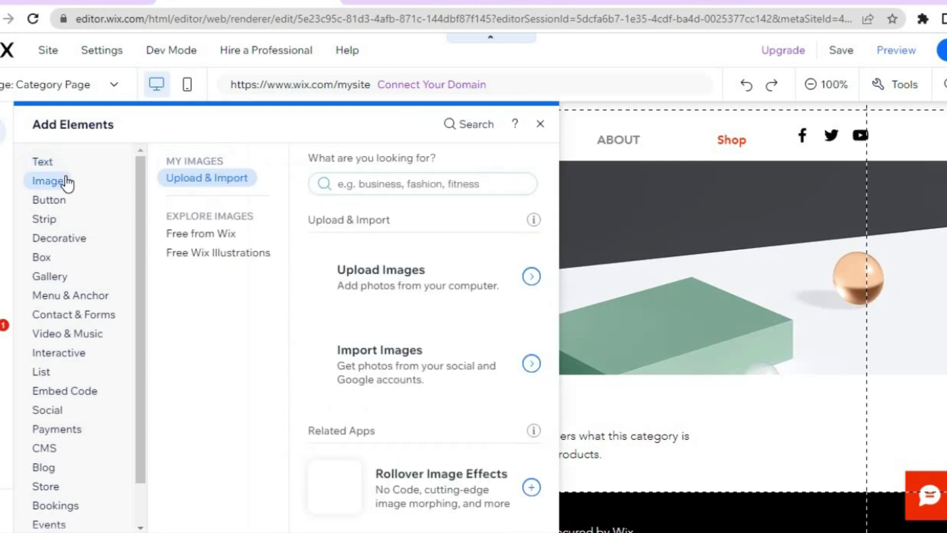
{"action": "left_click", "coordinate": [69, 238]}
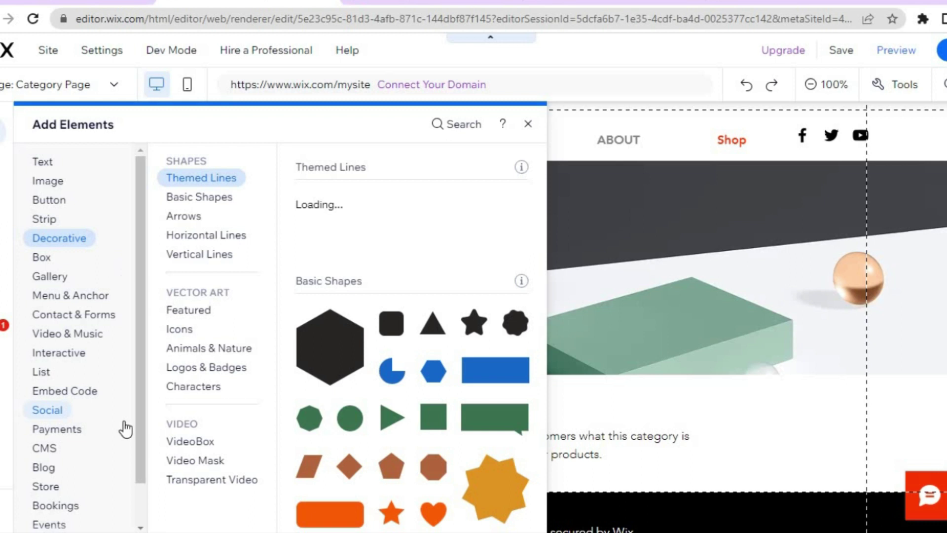
{"action": "left_click", "coordinate": [83, 335]}
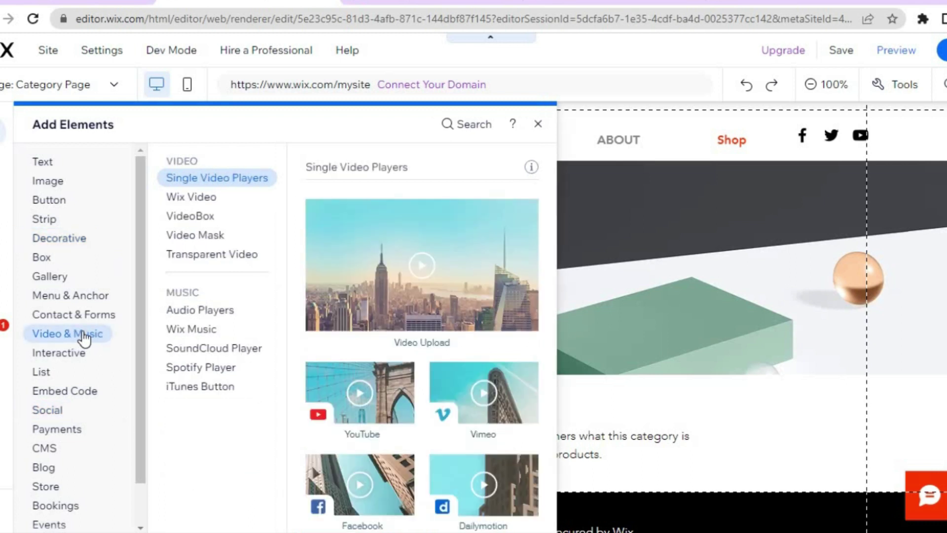
{"action": "left_click", "coordinate": [190, 195]}
{"action": "left_click", "coordinate": [204, 221]}
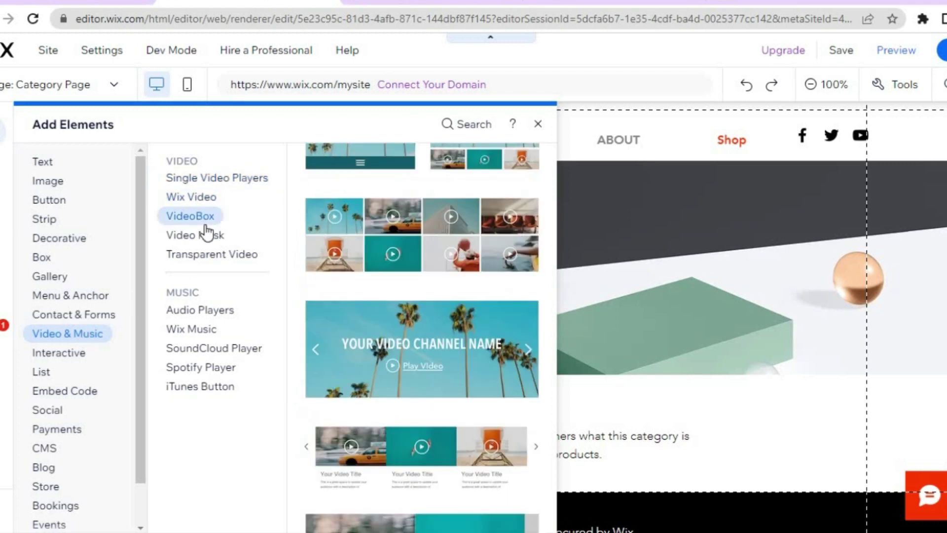
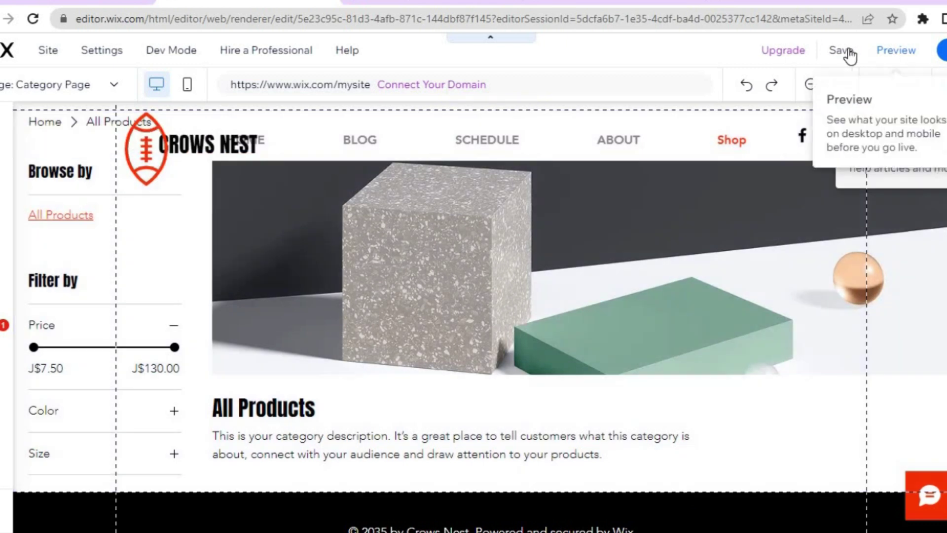
Save the site under a free Wix.com domain ending in "arsenal-fan" and dismiss the save confirmation.
{"action": "left_click", "coordinate": [844, 51]}
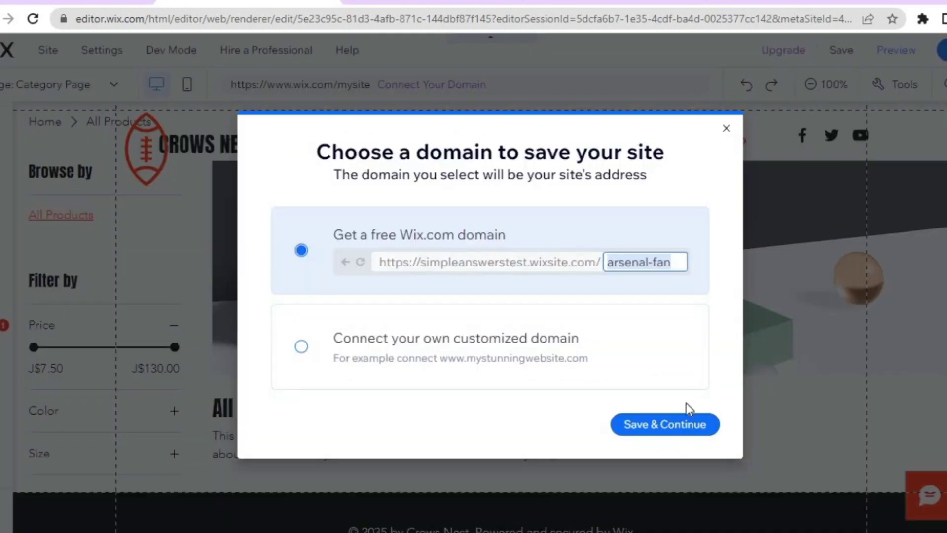
{"action": "left_click", "coordinate": [666, 426]}
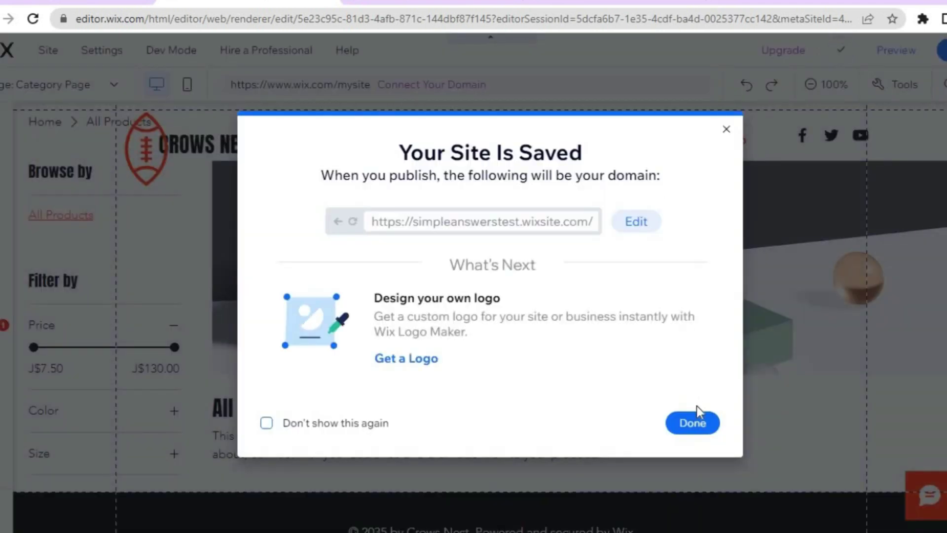
{"action": "left_click", "coordinate": [694, 423]}
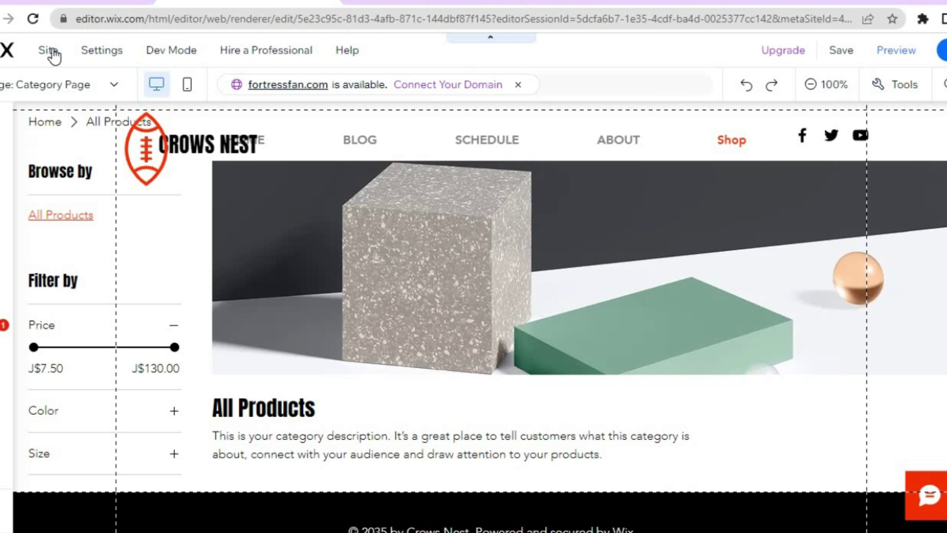
Go to the site's dashboard, open the store's product list and view the product types available for a new product.
{"action": "left_click", "coordinate": [52, 51]}
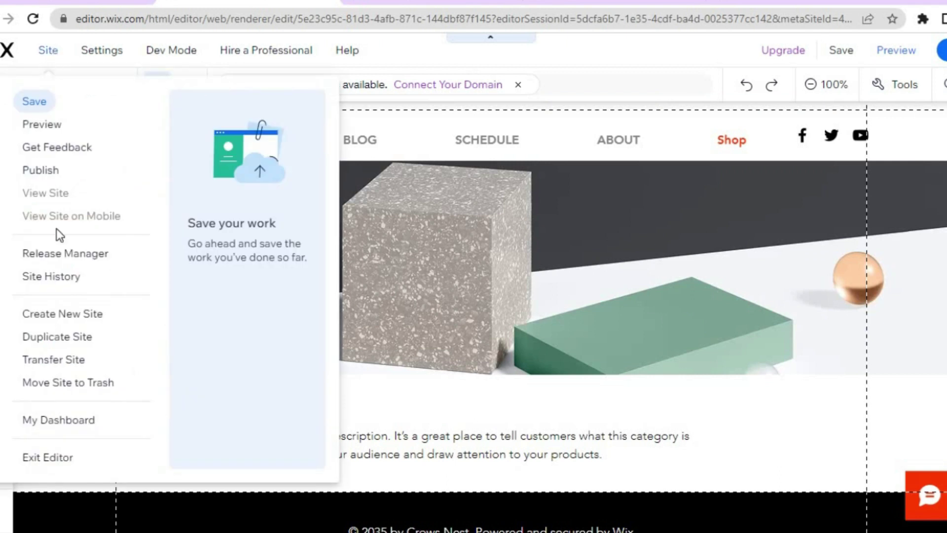
{"action": "left_click", "coordinate": [60, 420]}
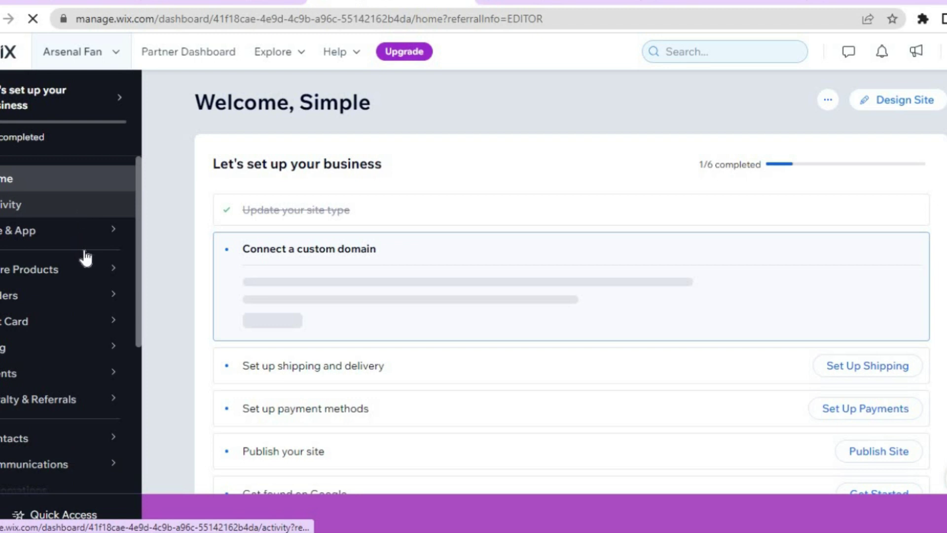
{"action": "mouse_move", "coordinate": [56, 275]}
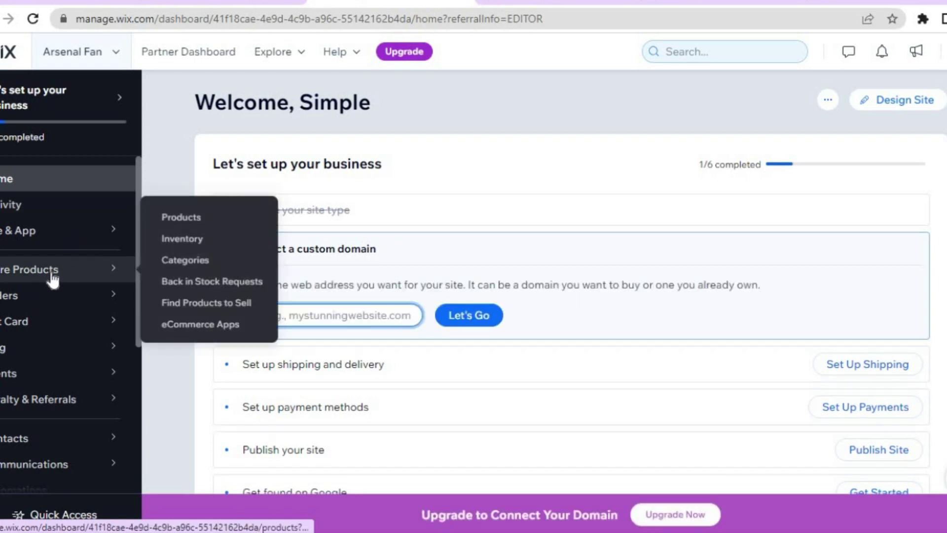
{"action": "left_click", "coordinate": [188, 217]}
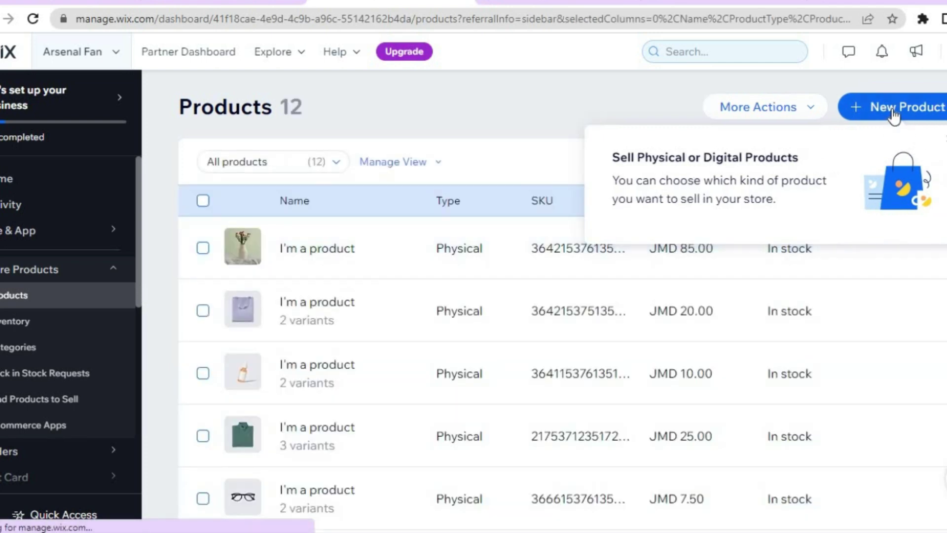
{"action": "left_click", "coordinate": [894, 114]}
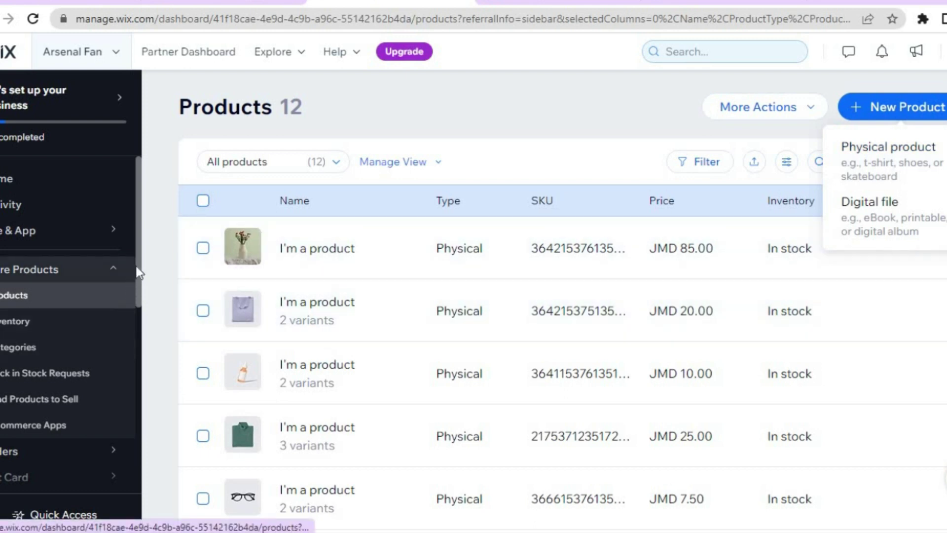
Look through the remaining dashboard sections and open the payment methods management from the Payments page.
{"action": "left_click_drag", "start_coordinate": [138, 271], "coordinate": [140, 308]}
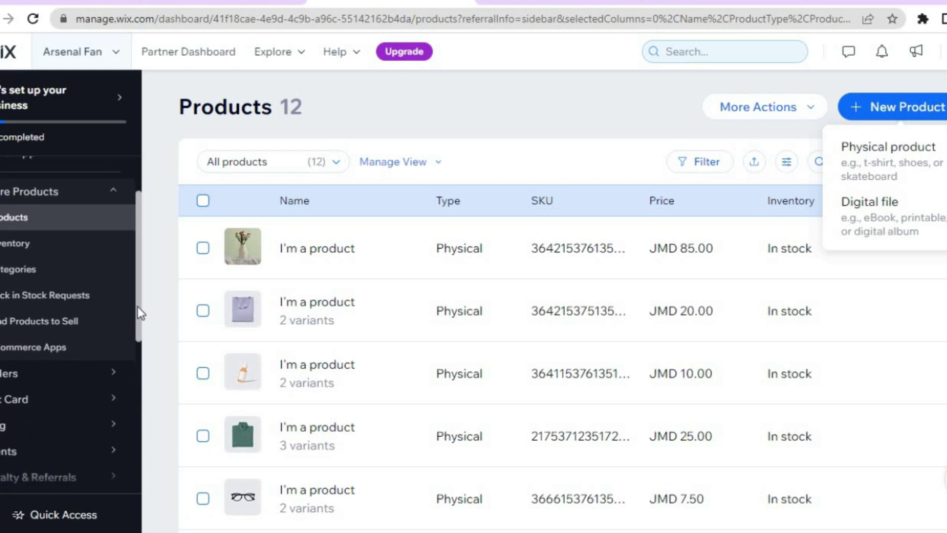
{"action": "scroll", "coordinate": [137, 313], "scroll_direction": "down", "scroll_amount": 2}
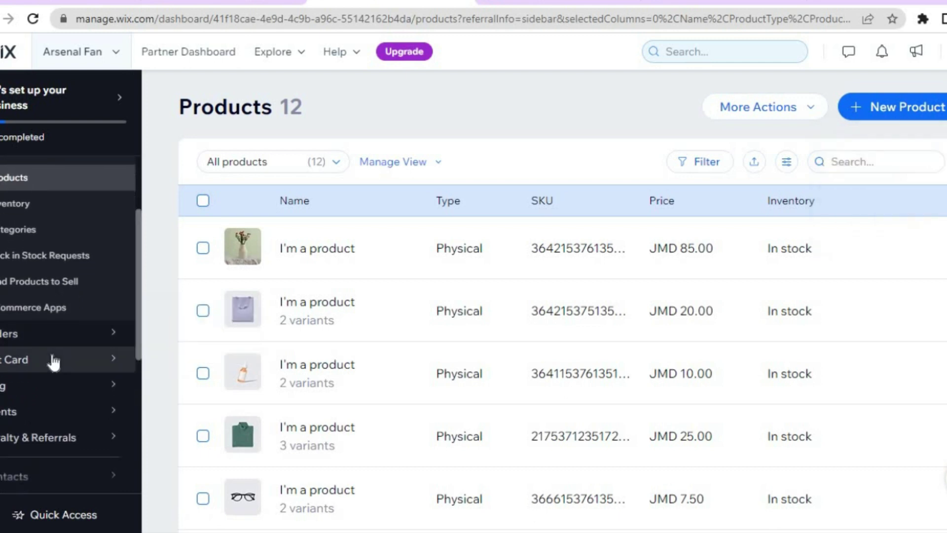
{"action": "mouse_move", "coordinate": [53, 362]}
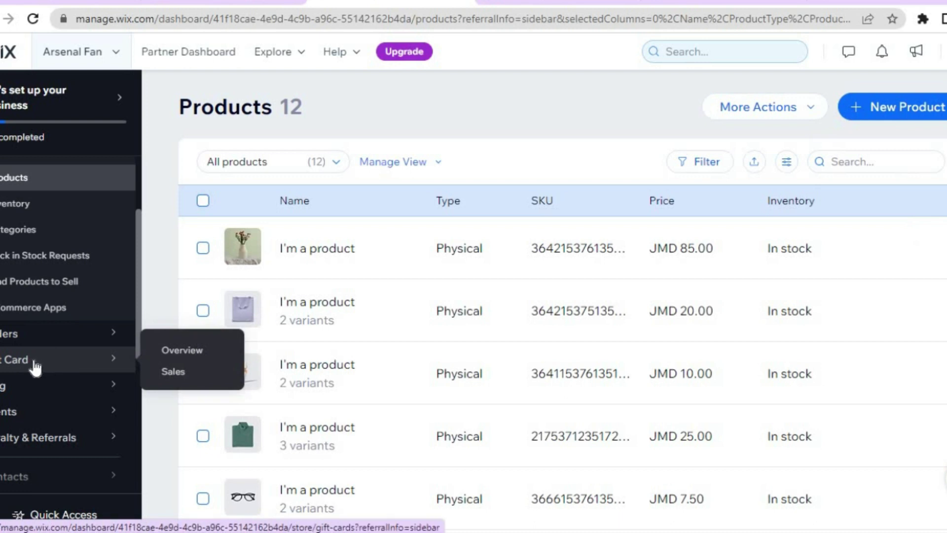
{"action": "mouse_move", "coordinate": [54, 422]}
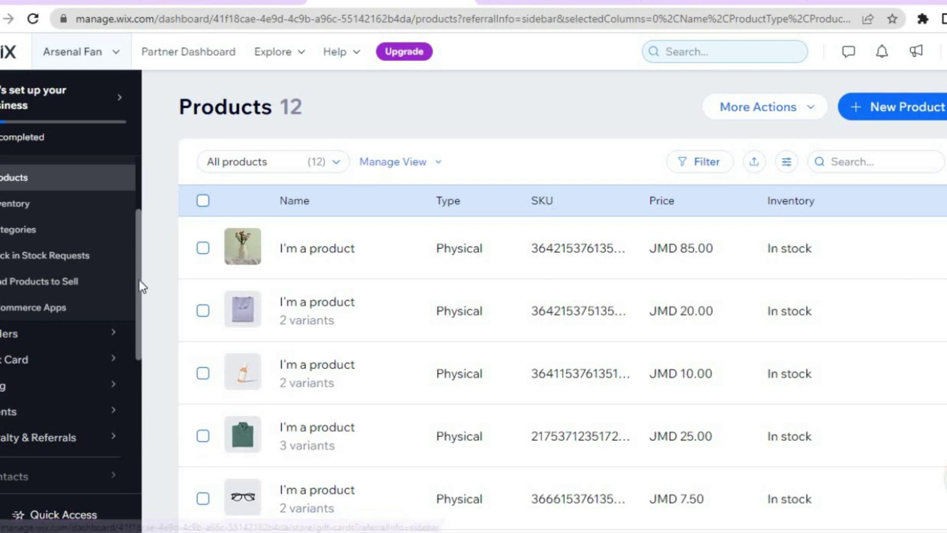
{"action": "scroll", "coordinate": [137, 321], "scroll_direction": "down", "scroll_amount": 5}
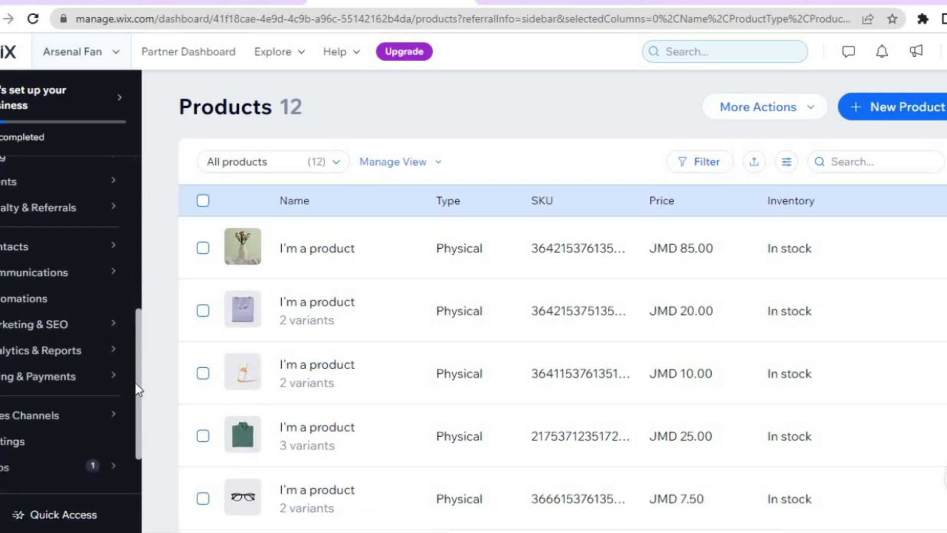
{"action": "mouse_move", "coordinate": [69, 377]}
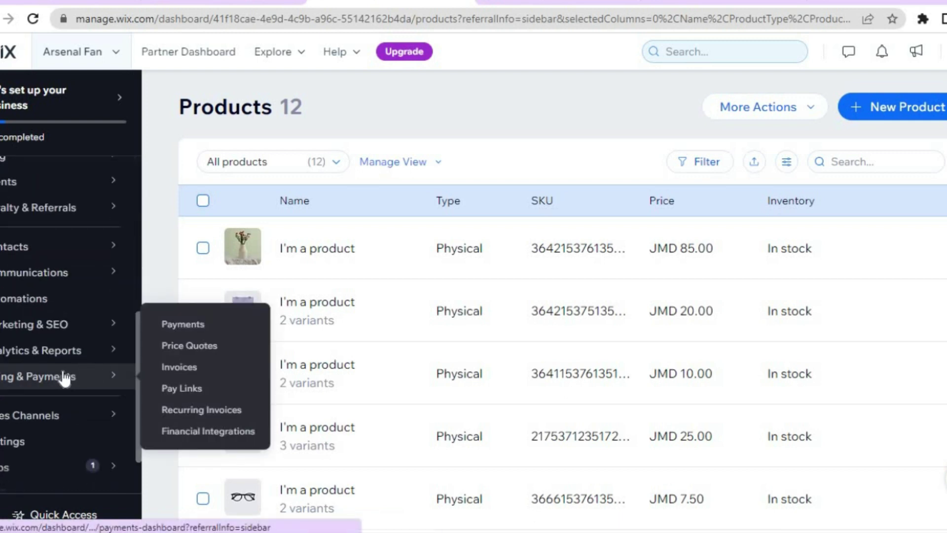
{"action": "left_click", "coordinate": [183, 325]}
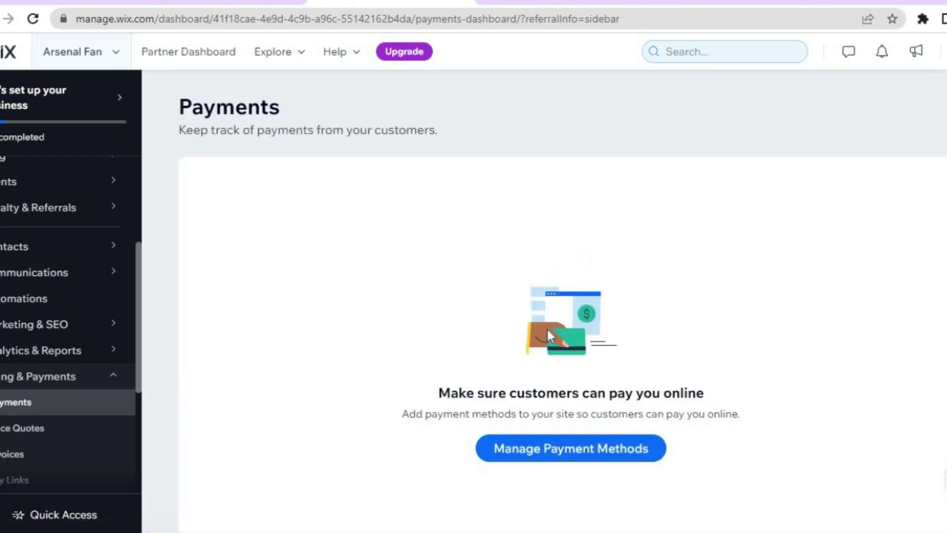
{"action": "left_click", "coordinate": [560, 449]}
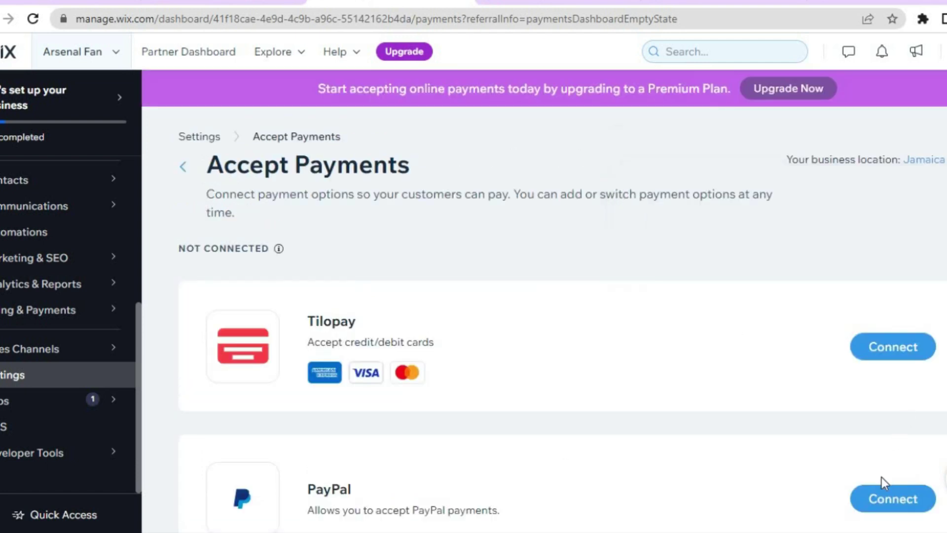
Review the PayPal connection instructions and account form, go back without connecting, and look over the other payment options.
{"action": "left_click", "coordinate": [877, 499]}
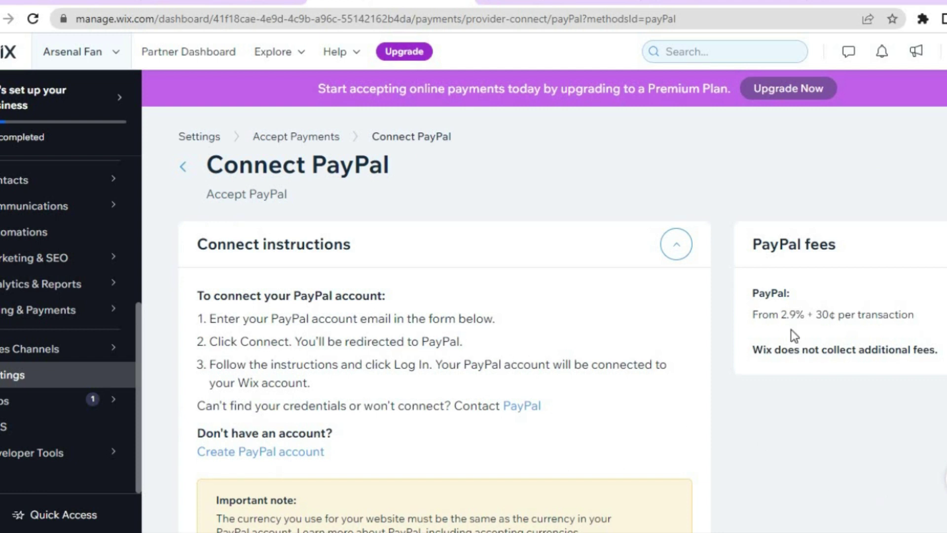
{"action": "scroll", "coordinate": [444, 321], "scroll_direction": "down", "scroll_amount": 7}
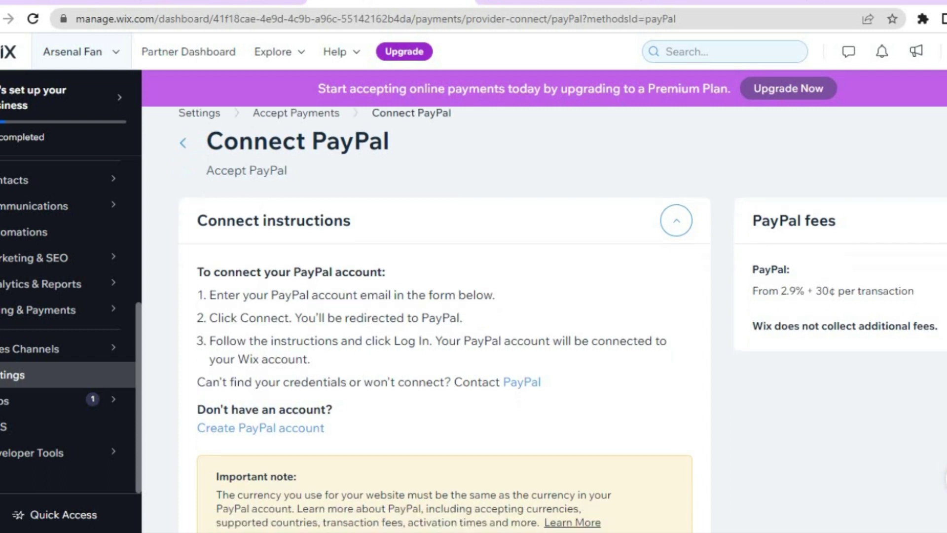
{"action": "scroll", "coordinate": [443, 321], "scroll_direction": "down", "scroll_amount": 4}
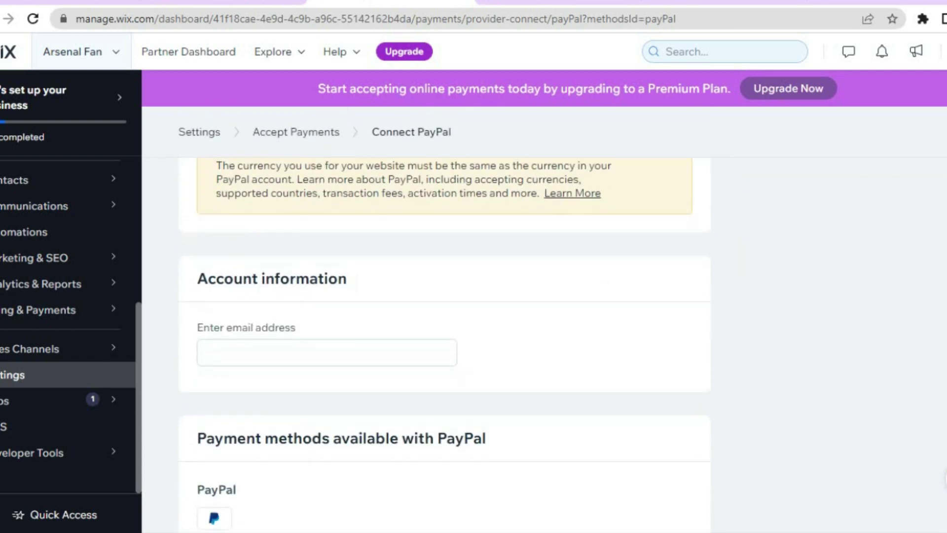
{"action": "scroll", "coordinate": [322, 227], "scroll_direction": "up", "scroll_amount": 11}
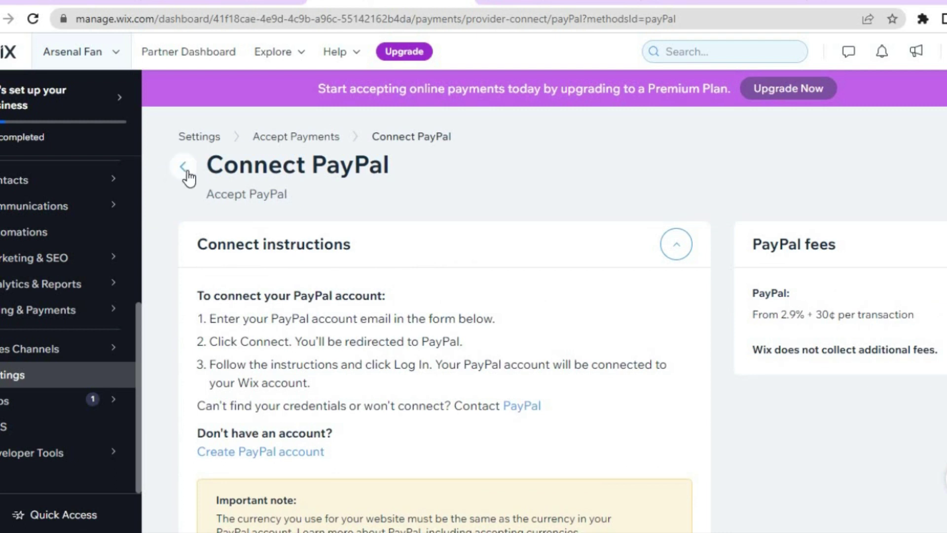
{"action": "left_click", "coordinate": [183, 168]}
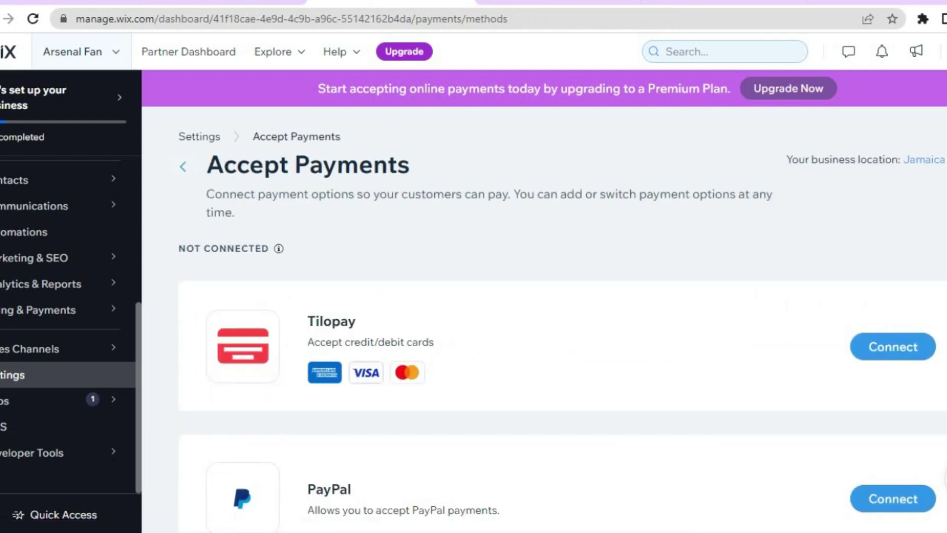
{"action": "scroll", "coordinate": [562, 320], "scroll_direction": "down", "scroll_amount": 5}
{"action": "scroll", "coordinate": [562, 321], "scroll_direction": "up", "scroll_amount": 4}
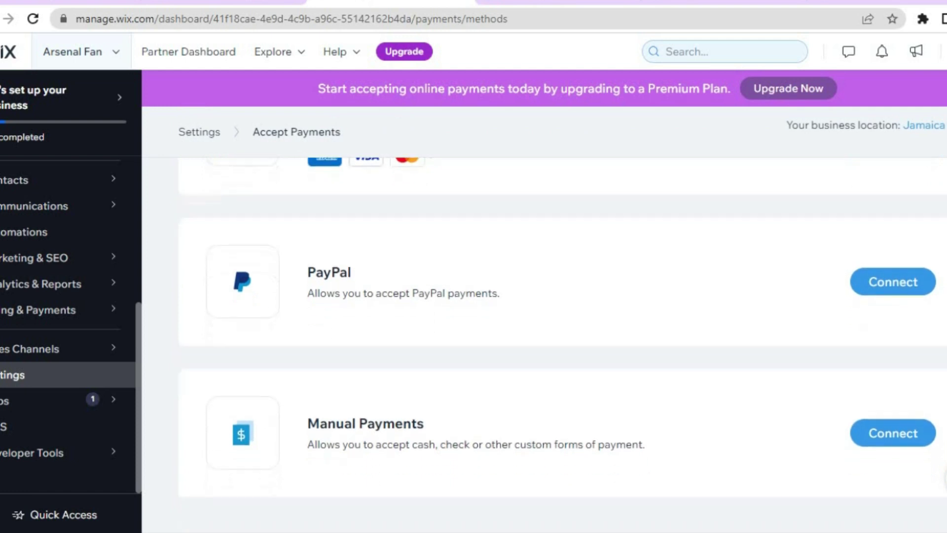
{"action": "scroll", "coordinate": [562, 320], "scroll_direction": "up", "scroll_amount": 1}
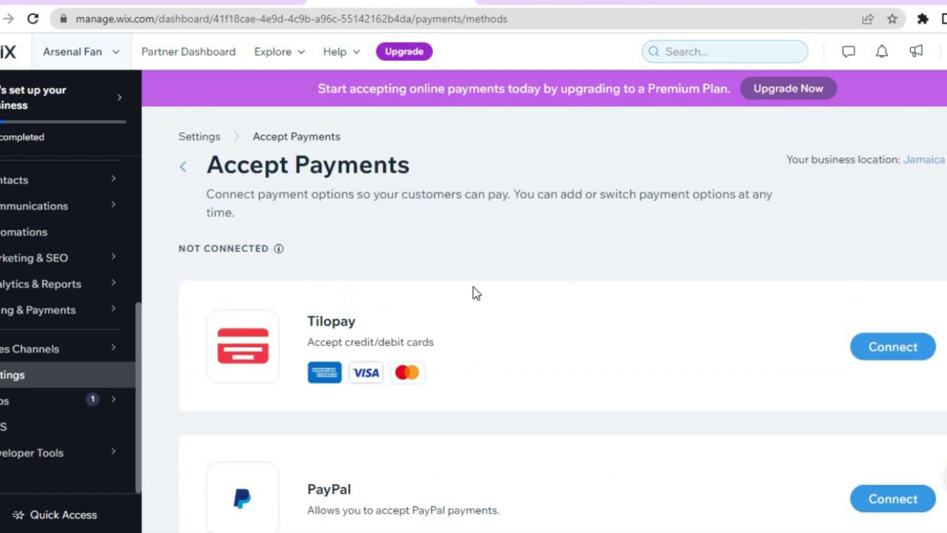
Leave the payment settings and return to the site editor by way of the dashboard home.
{"action": "left_click", "coordinate": [187, 172]}
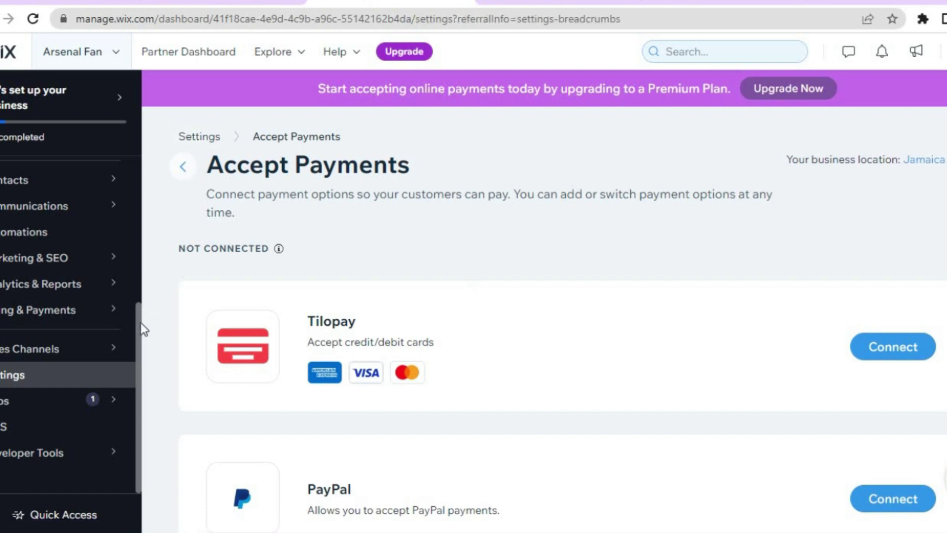
{"action": "scroll", "coordinate": [142, 238], "scroll_direction": "up", "scroll_amount": 5}
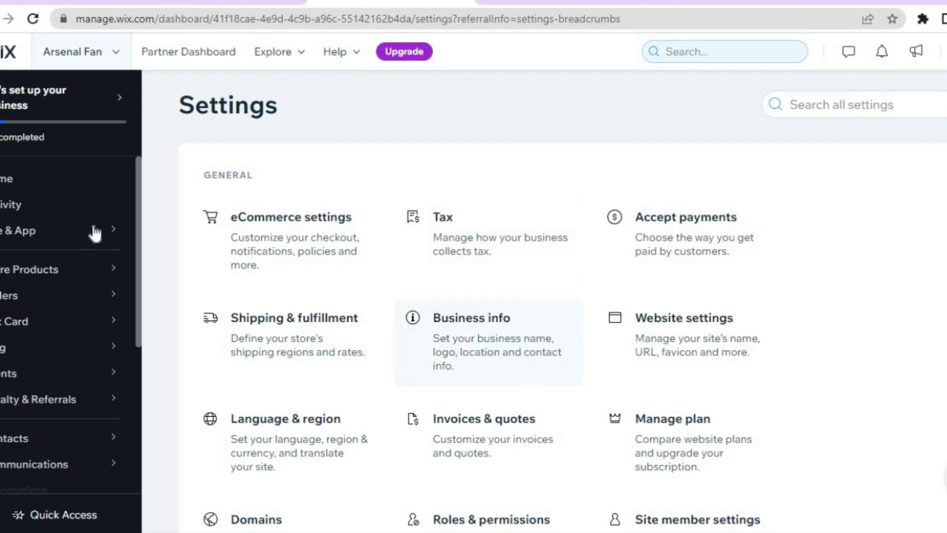
{"action": "left_click", "coordinate": [44, 177]}
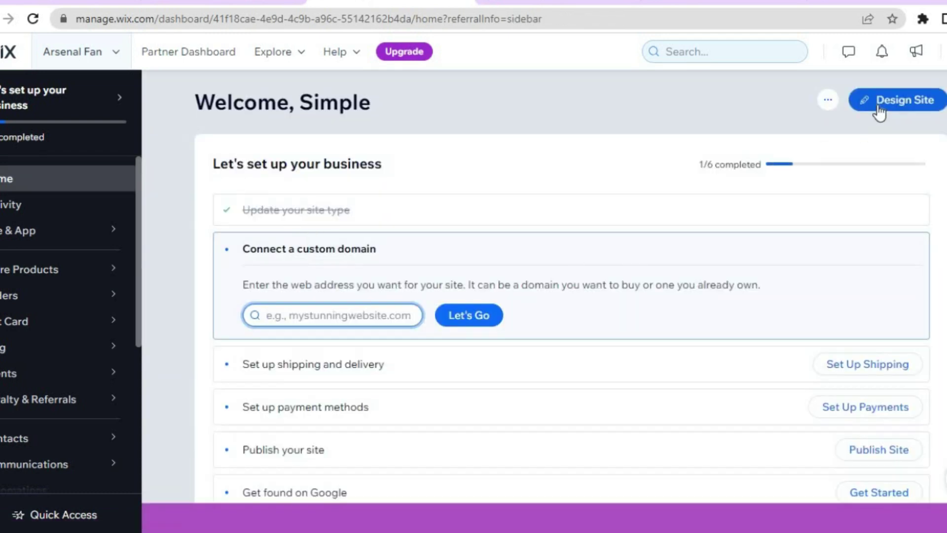
{"action": "left_click", "coordinate": [877, 103]}
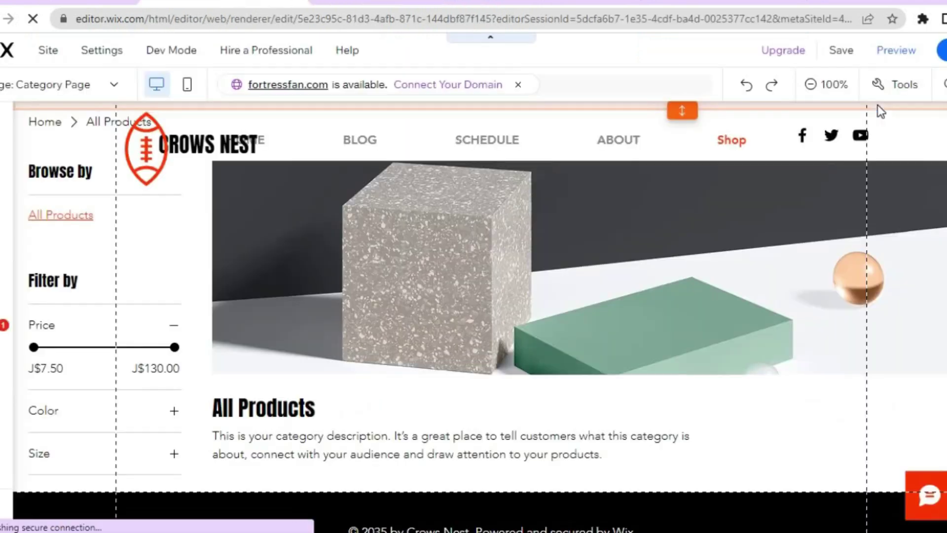